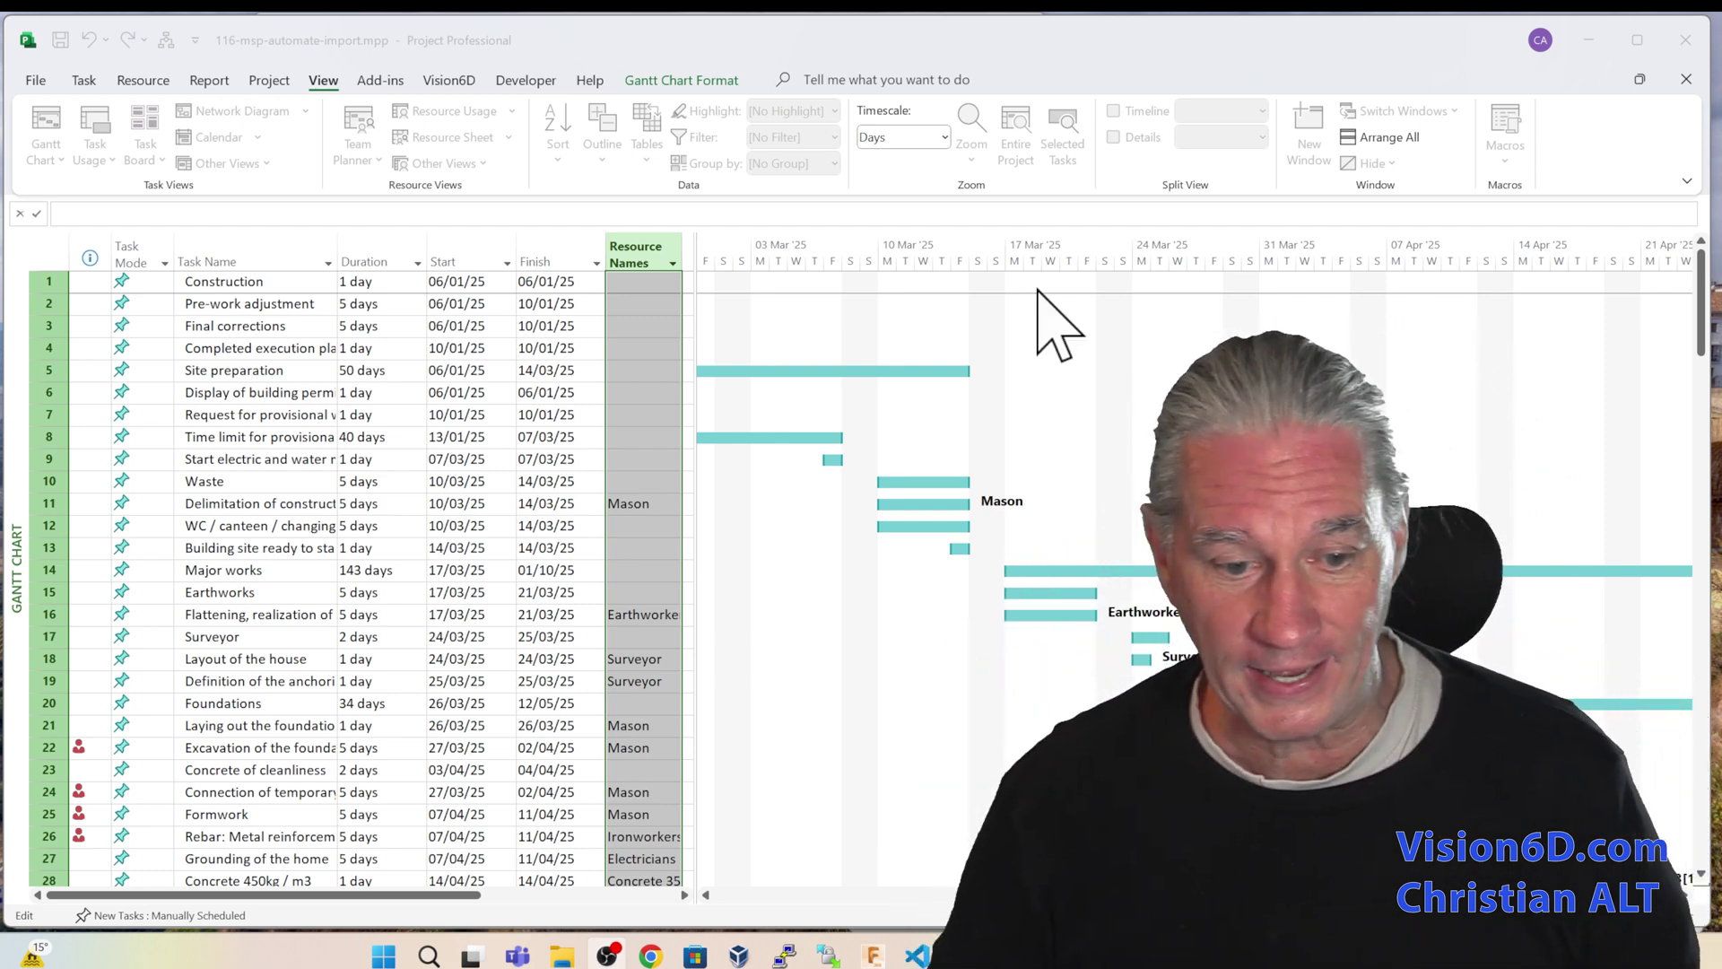
Select the Finish column of the Gantt table to start clearing the imported tasks.
click(556, 238)
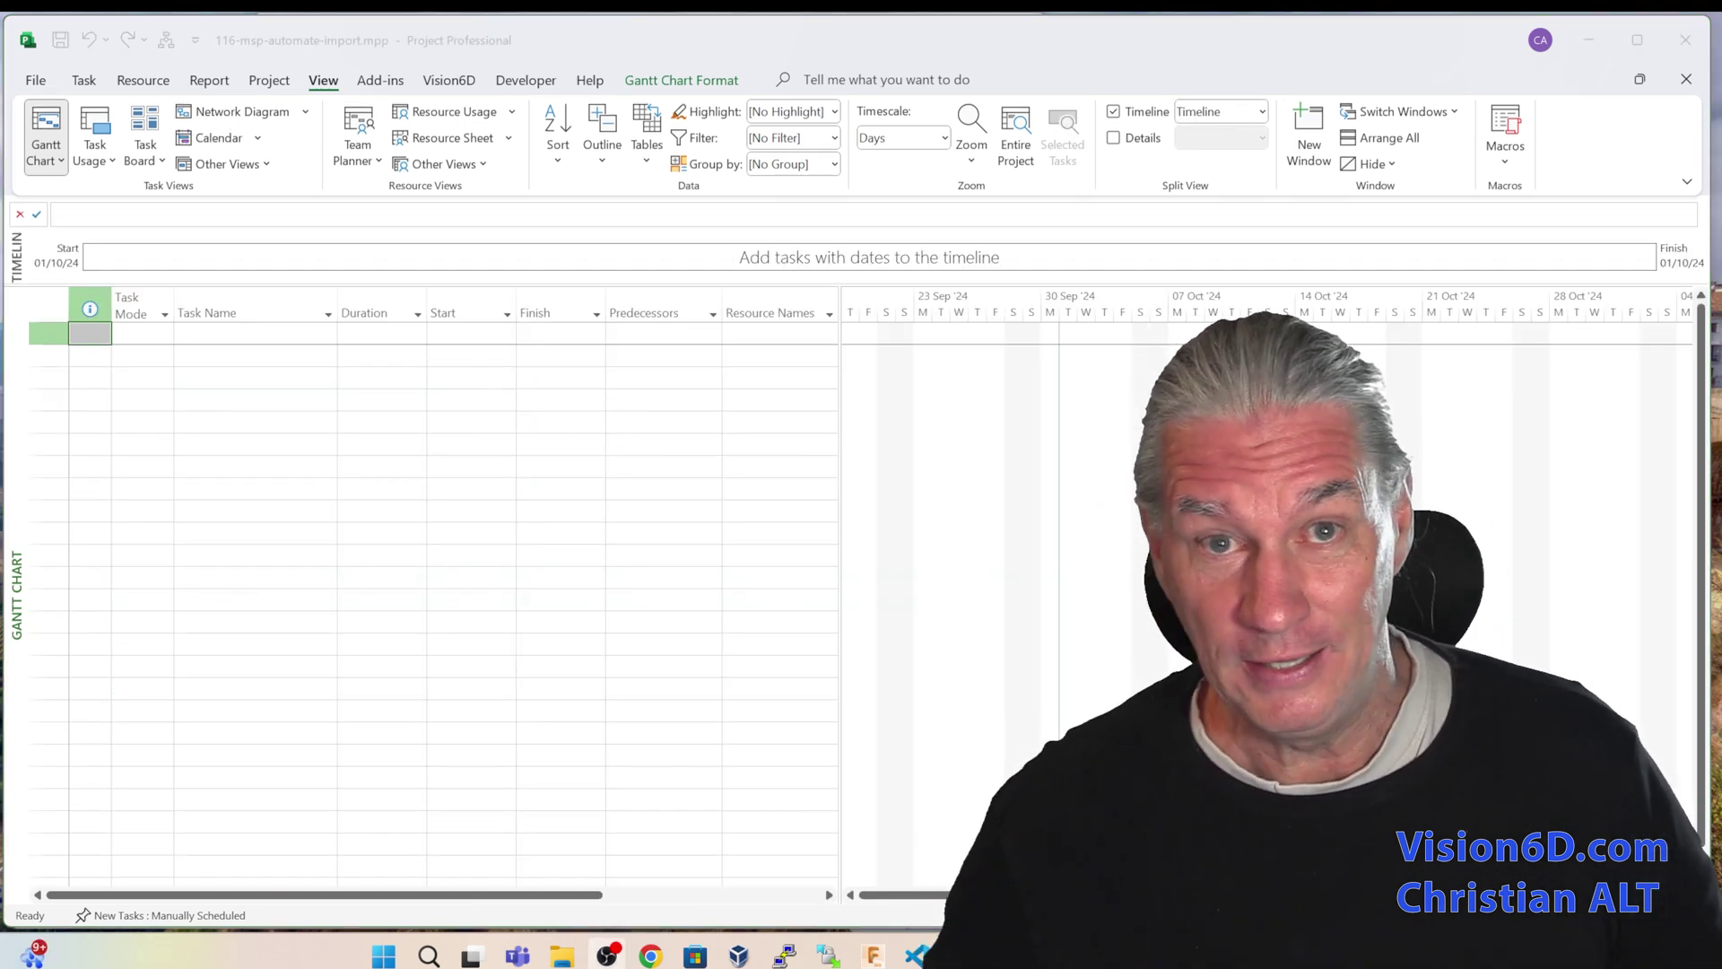
Run the Excel import macro from the Quick Access Toolbar and acknowledge the success message.
click(342, 229)
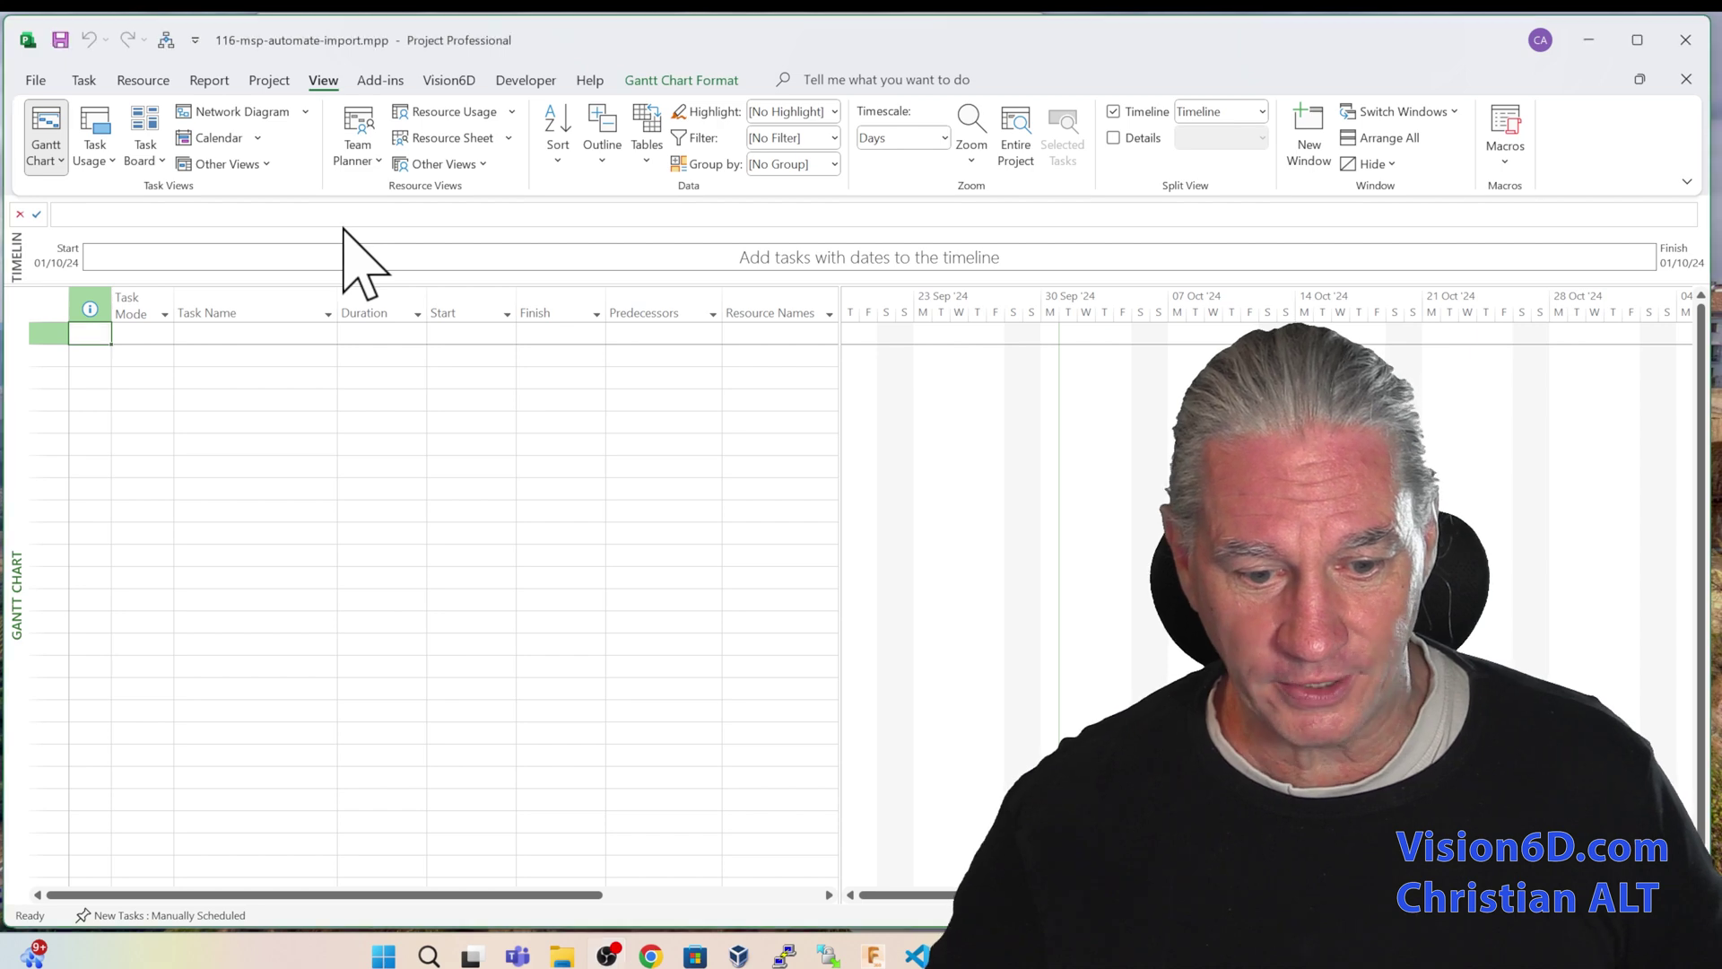
click(163, 42)
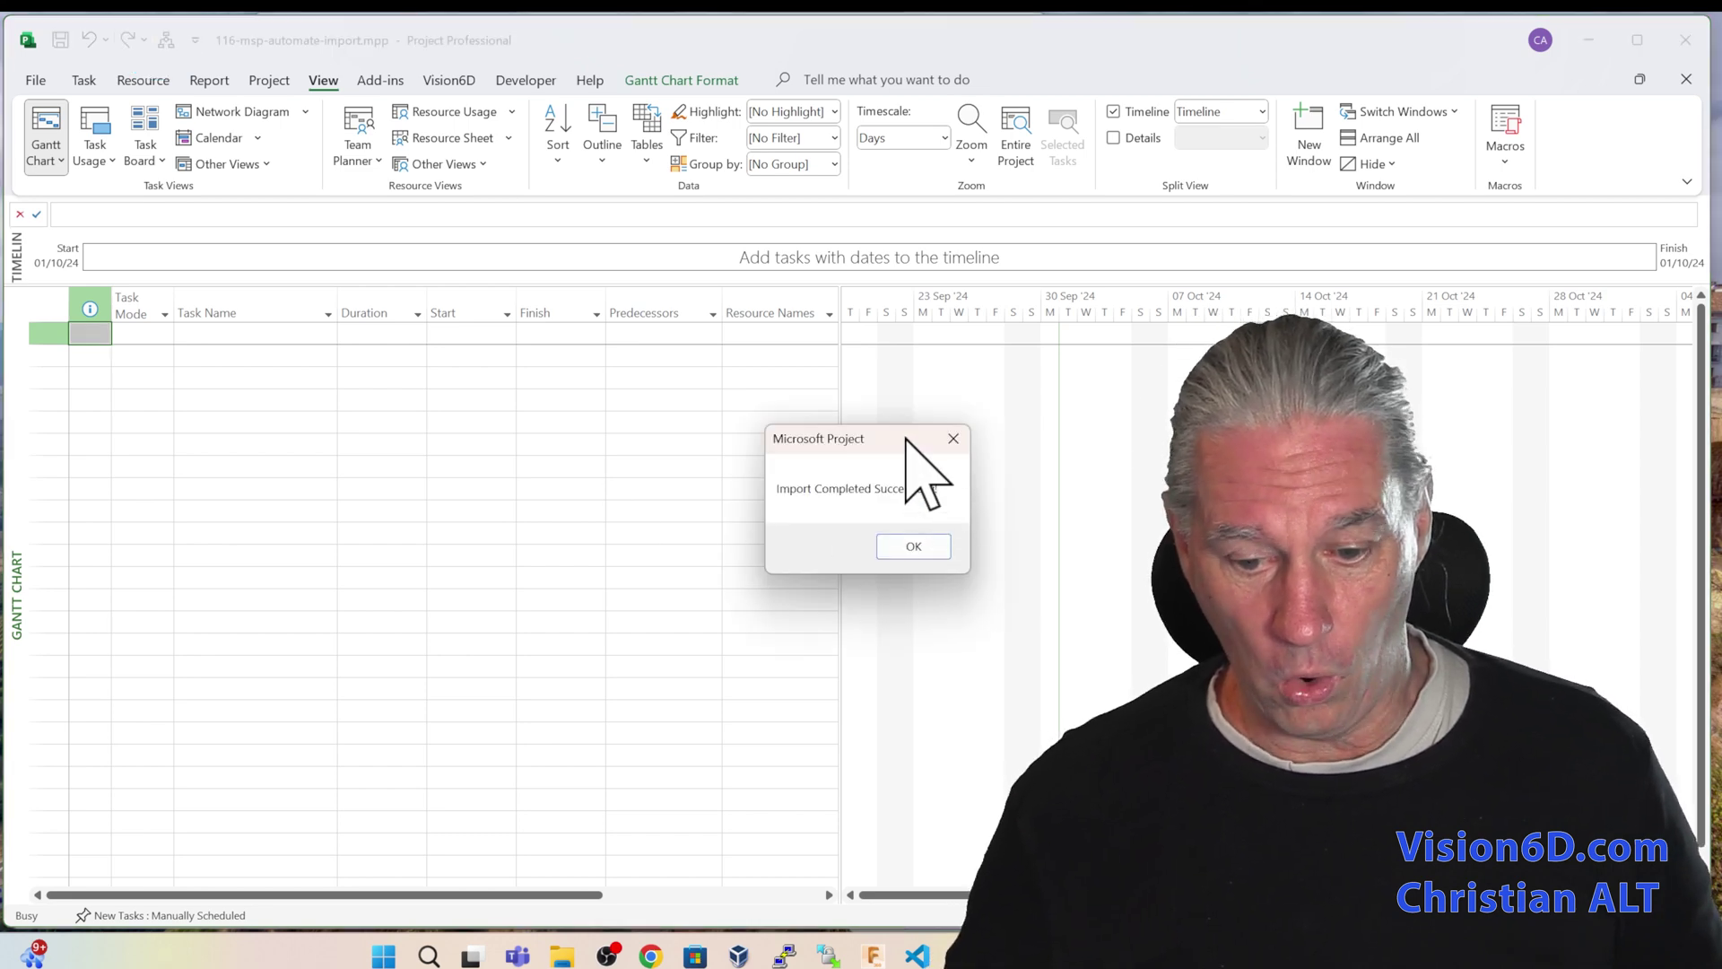
drag(913, 441, 640, 365)
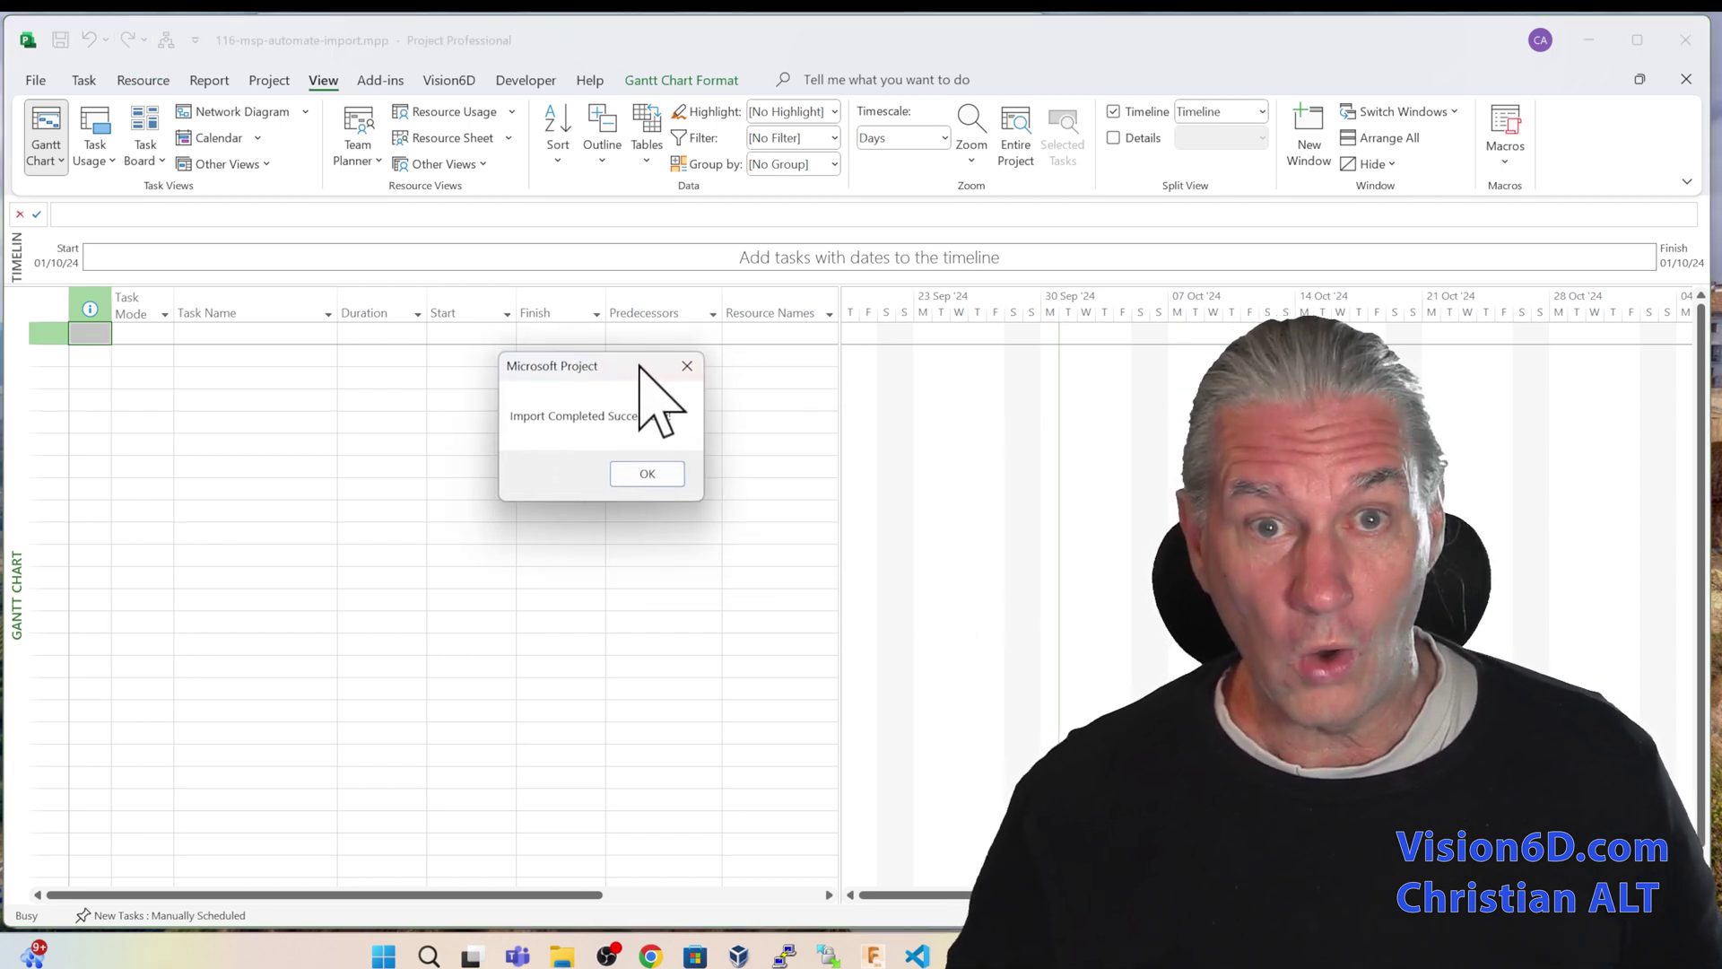
click(647, 474)
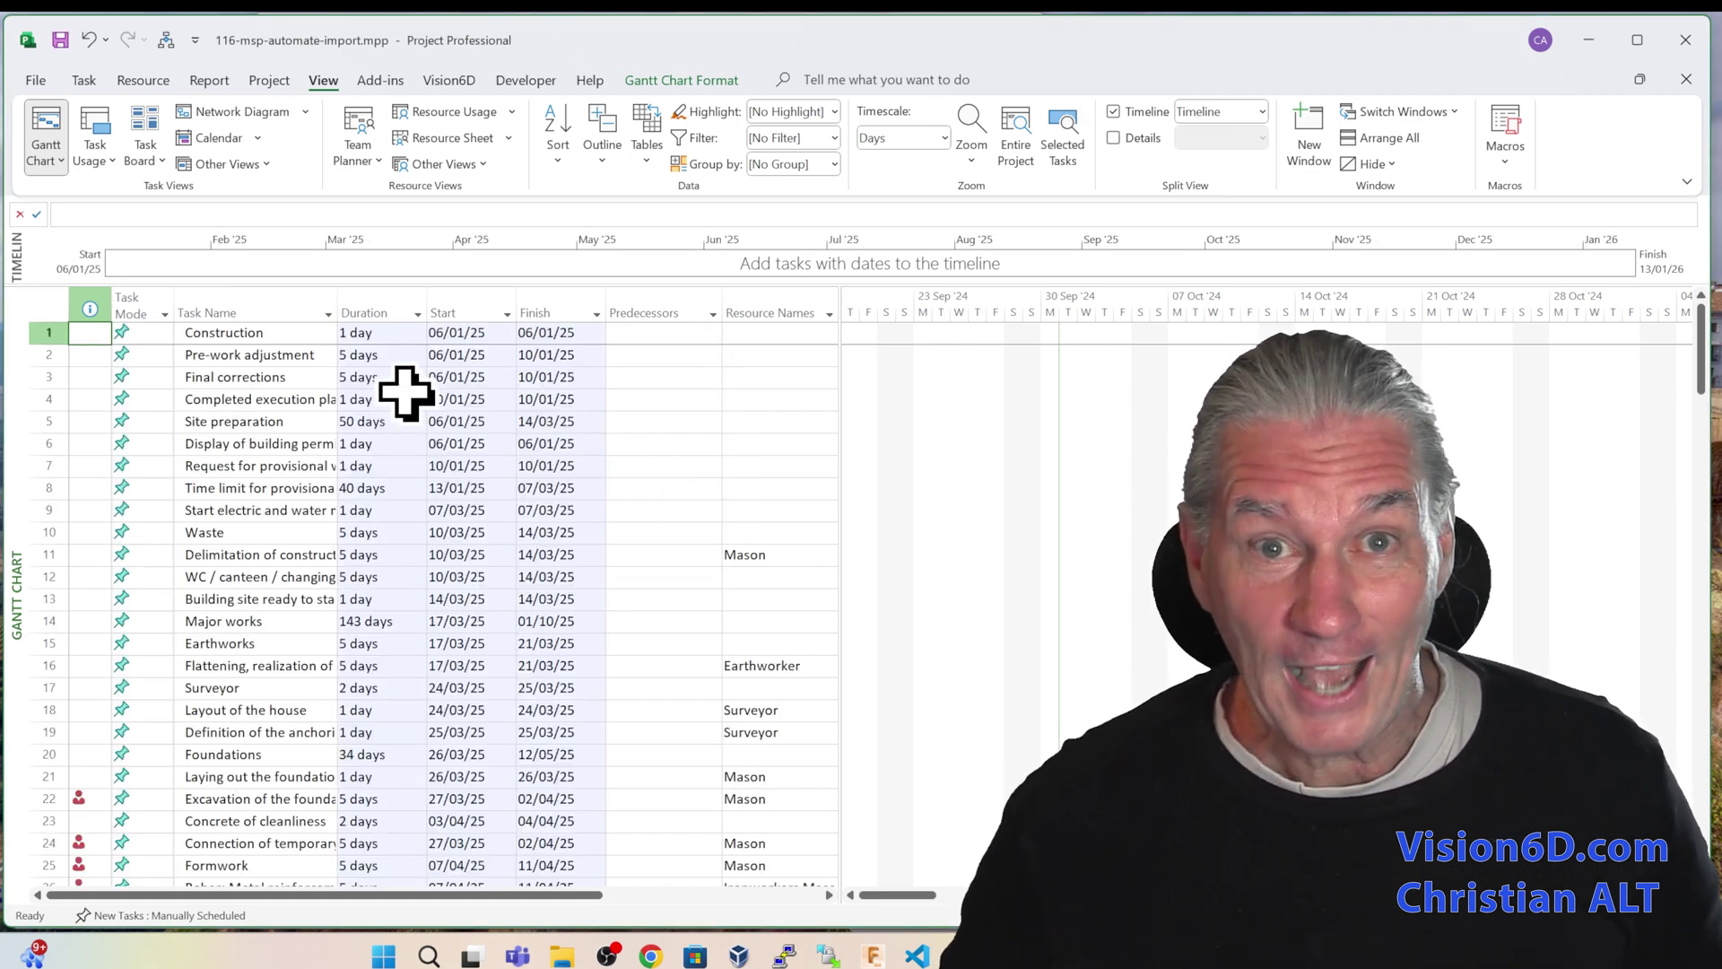
Scroll to the Construction task, widen the Gantt chart, and pan the bars to mid-March.
click(212, 335)
right_click(218, 340)
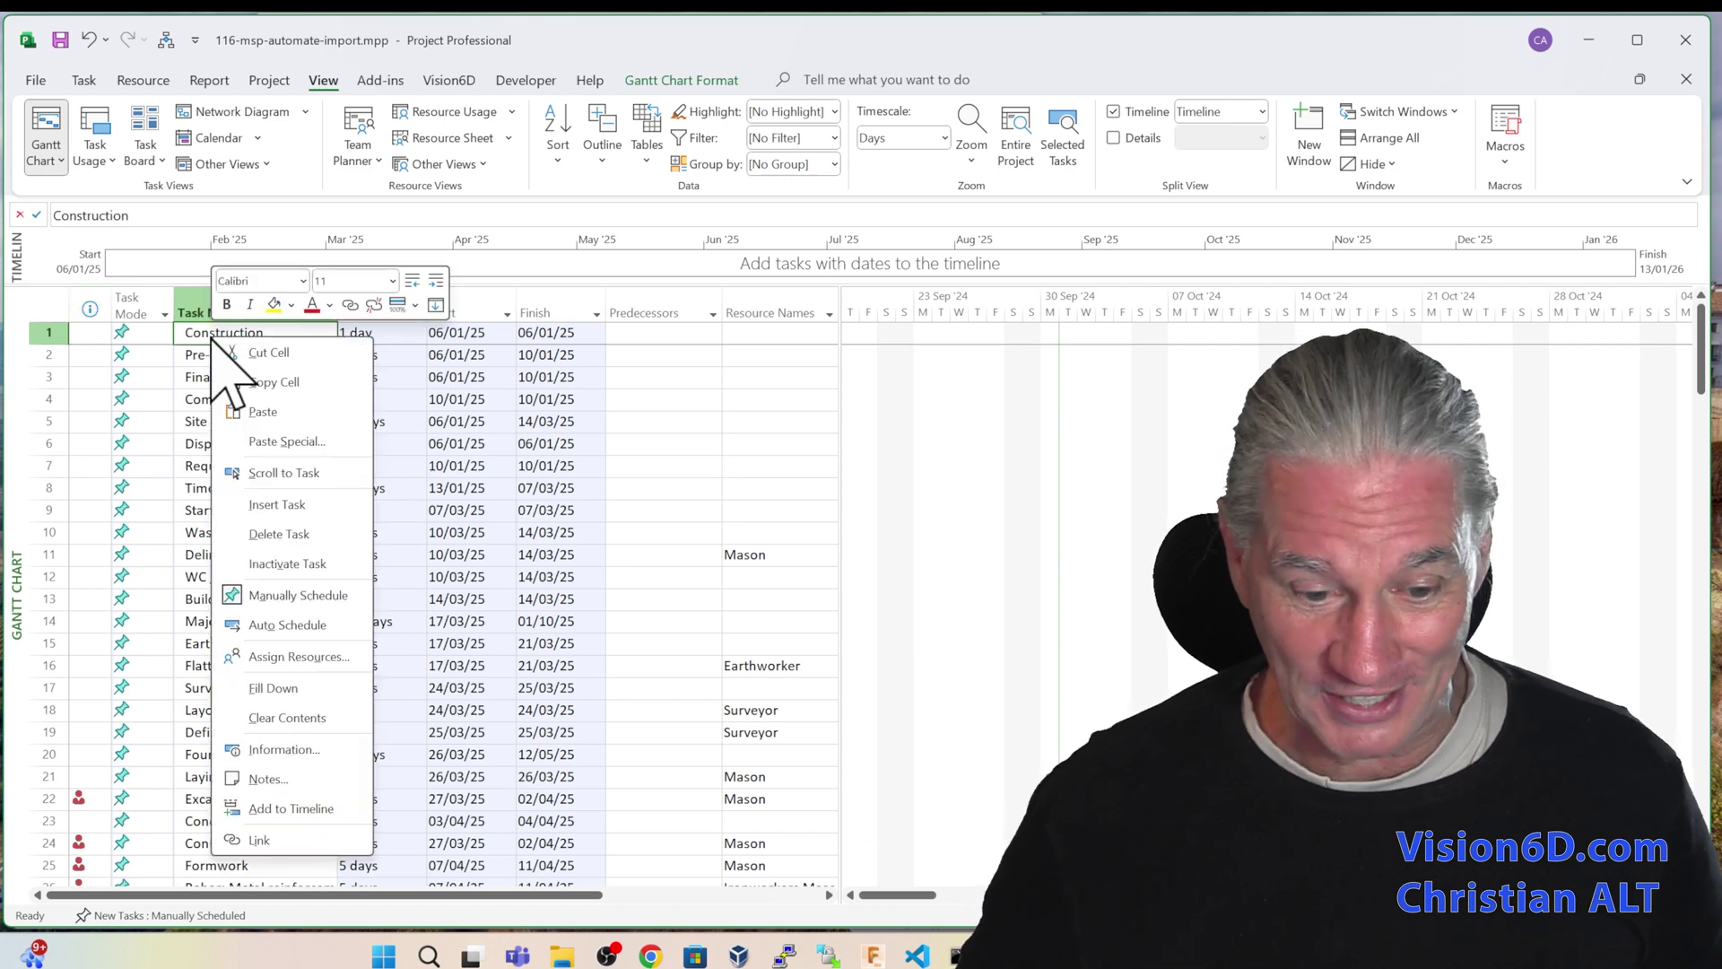
click(314, 473)
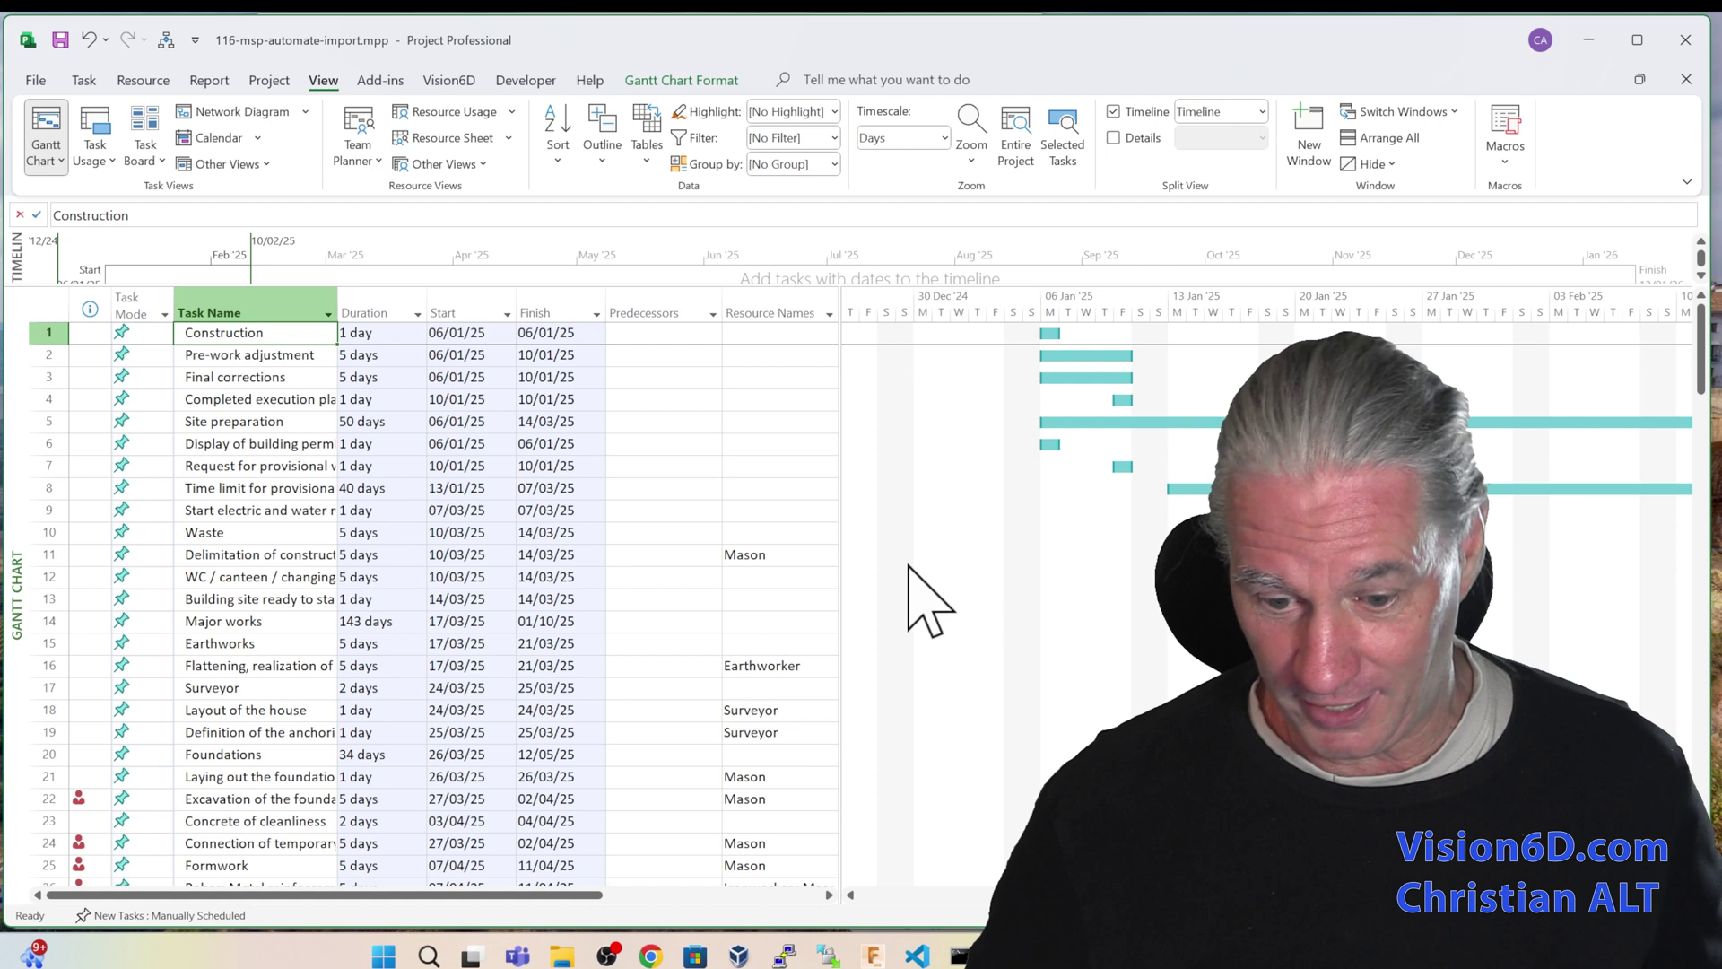
drag(842, 531, 753, 513)
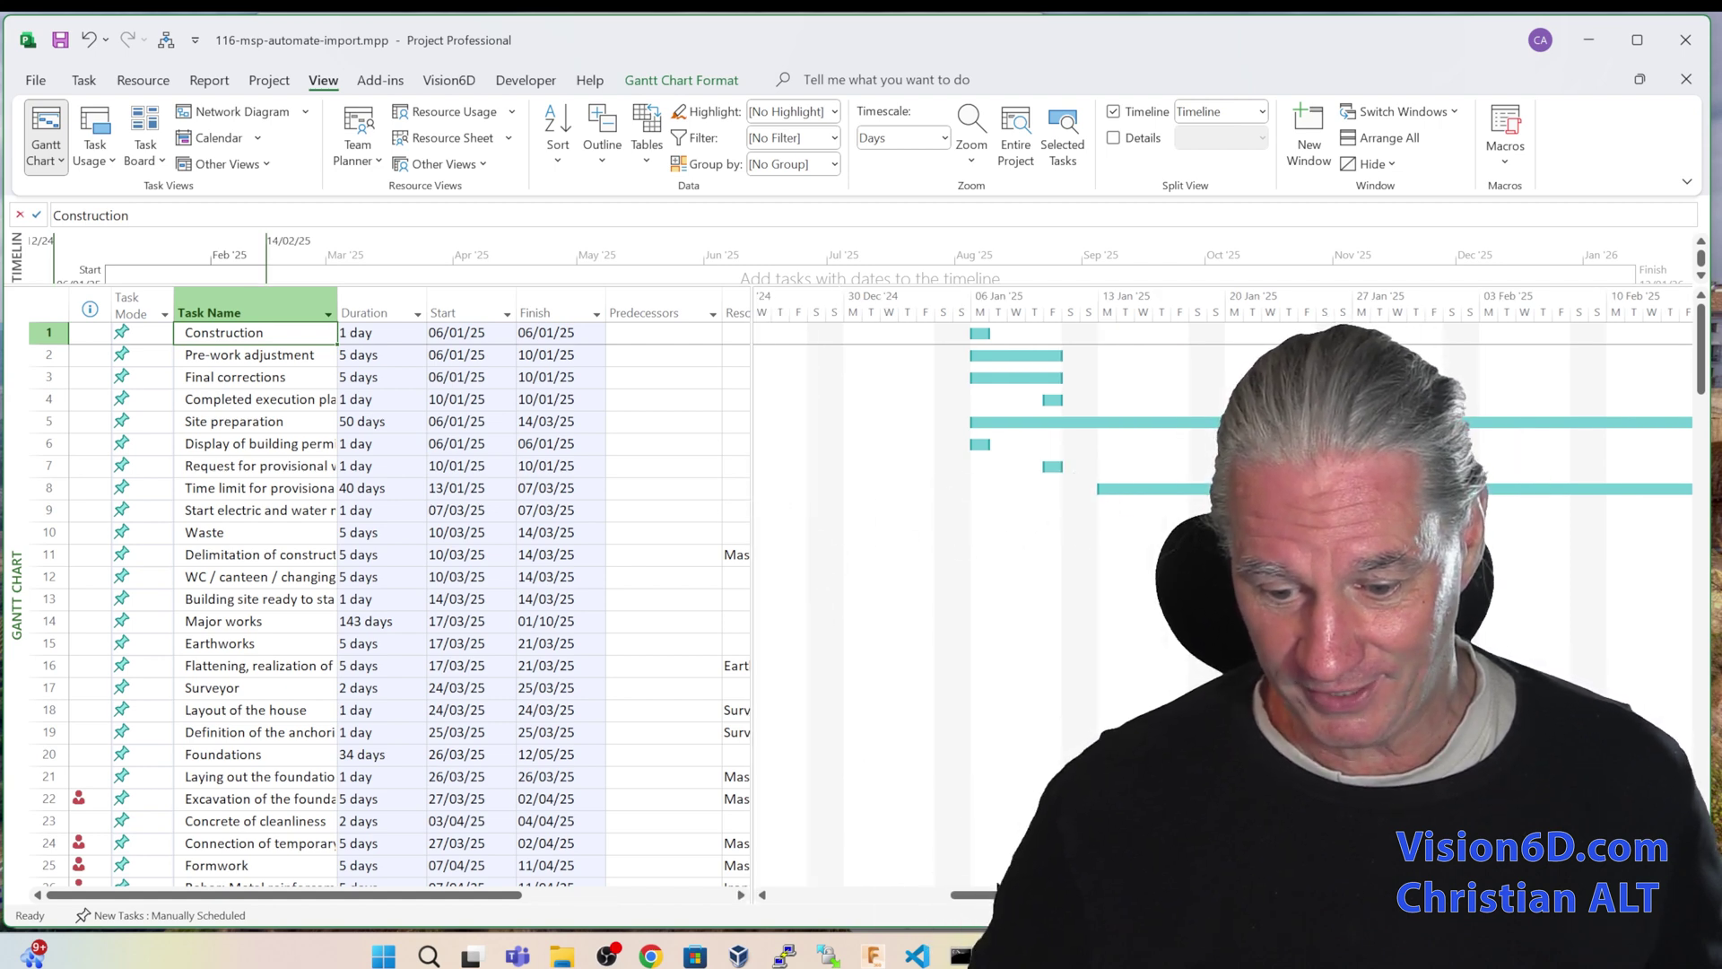
scroll(1220, 592, right, 10)
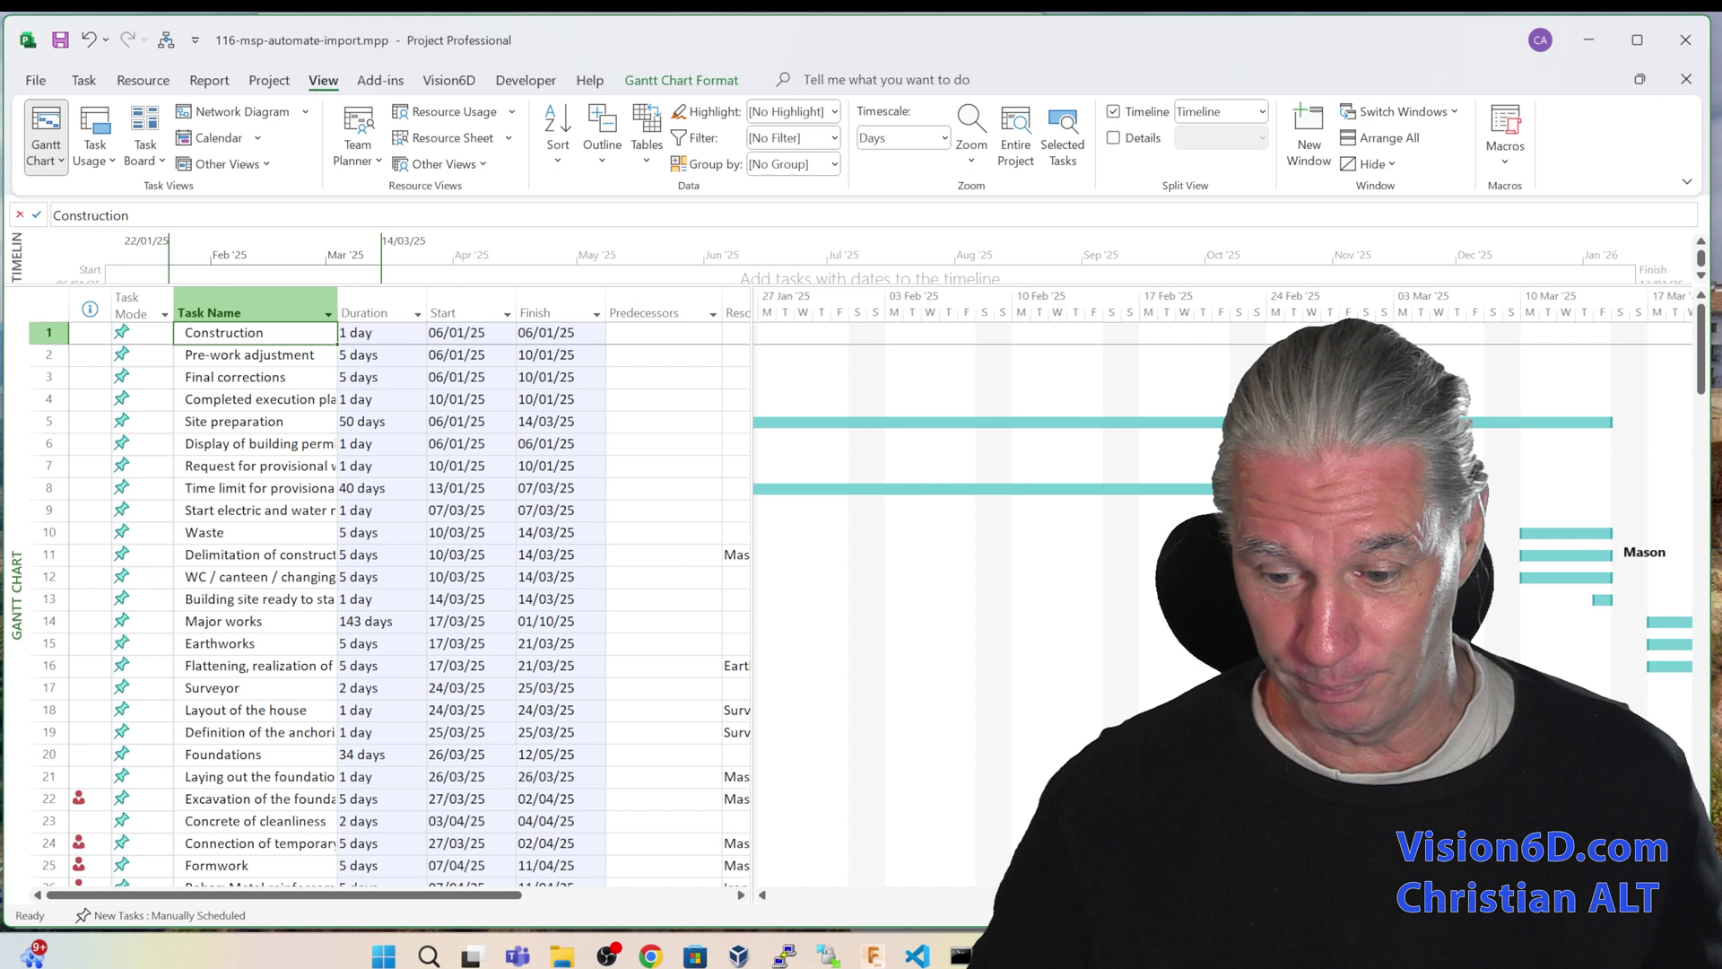
scroll(1030, 442, right, 6)
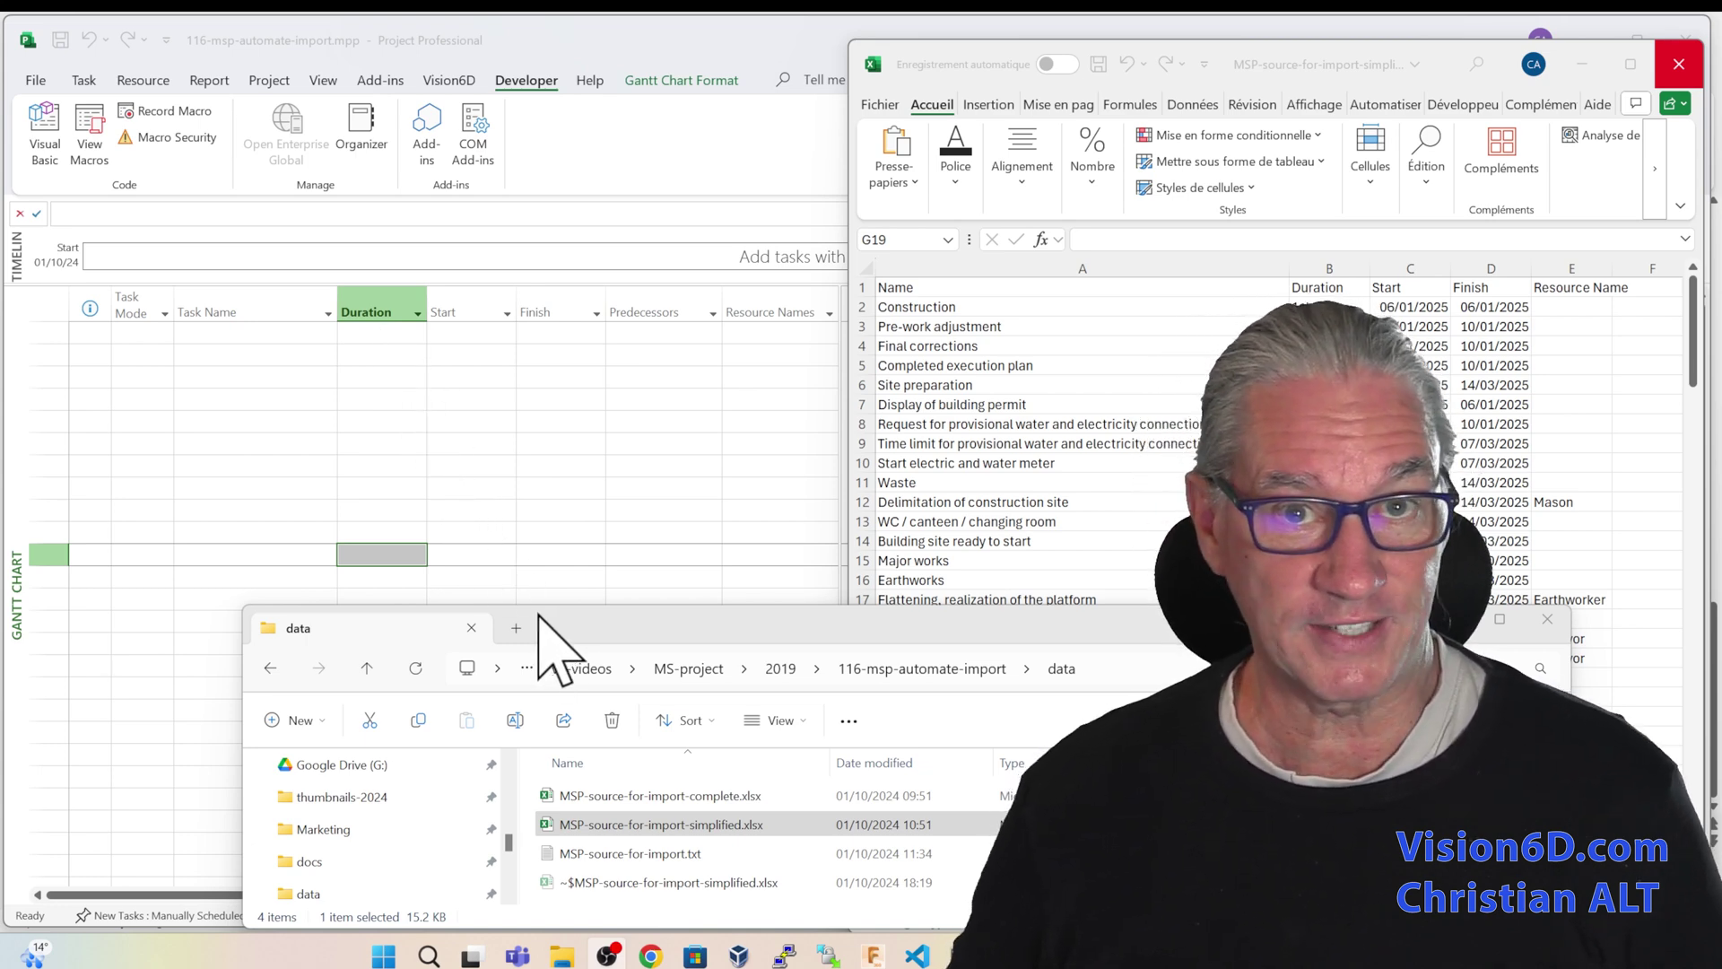
Select MSP-source-for-import-simplified.xlsx in File Explorer.
click(648, 825)
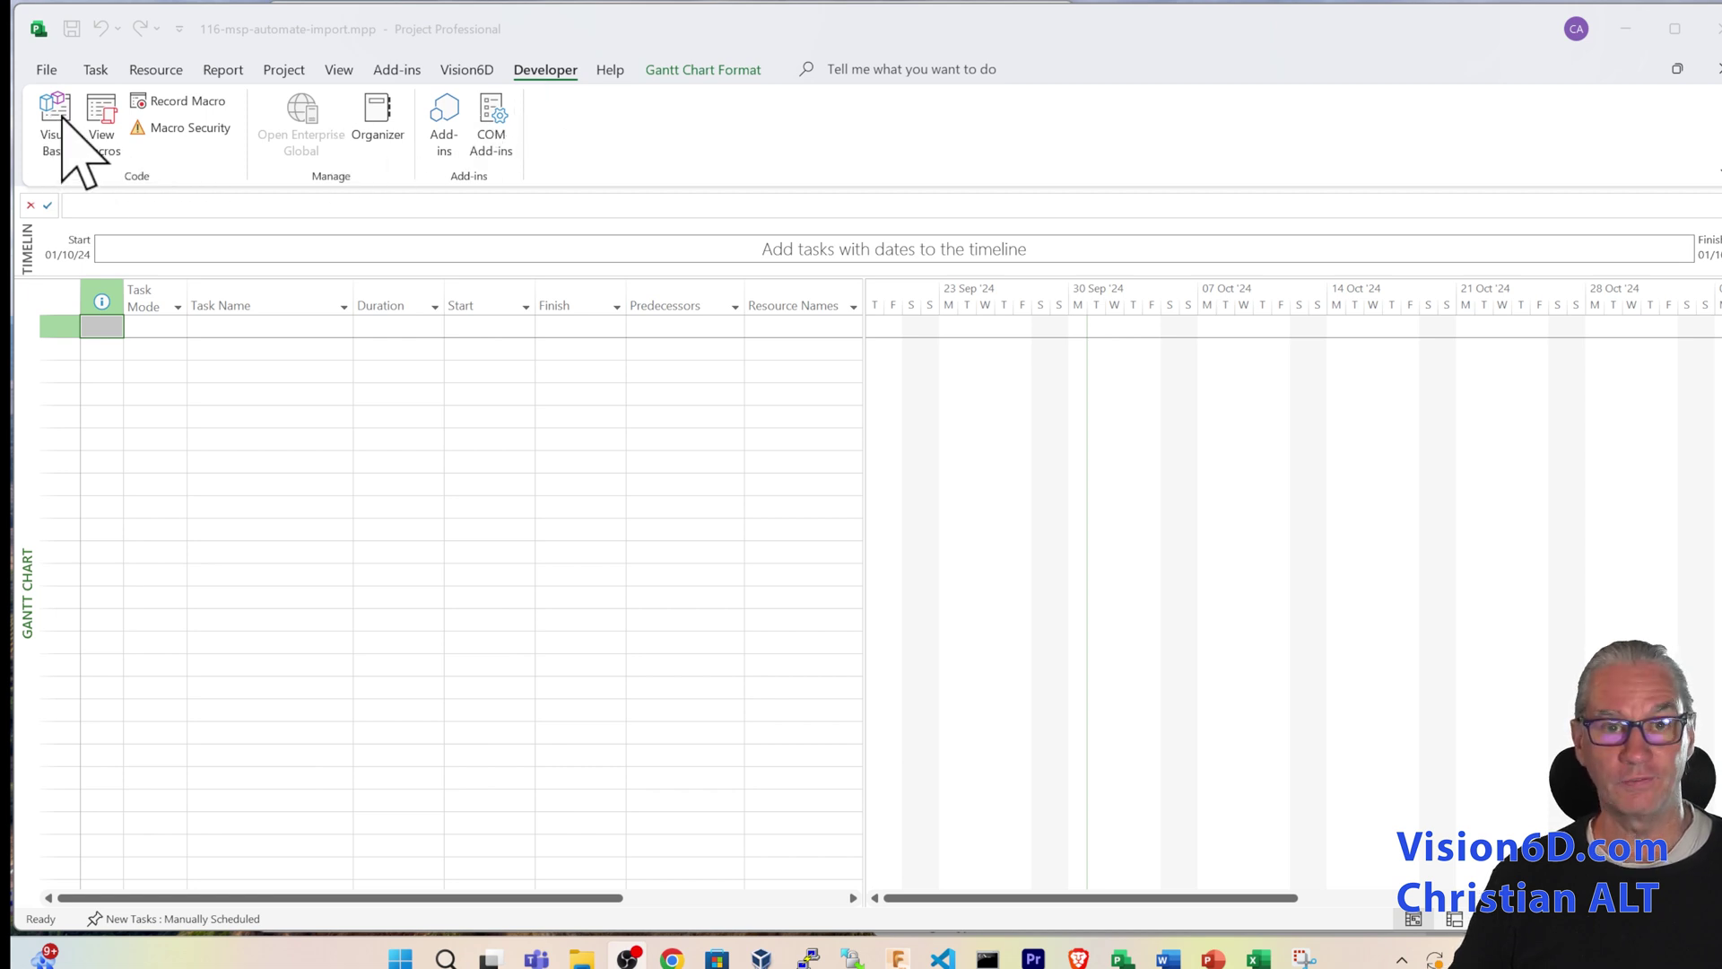
Open the Visual Basic editor from Project's Developer tab.
click(61, 118)
click(62, 117)
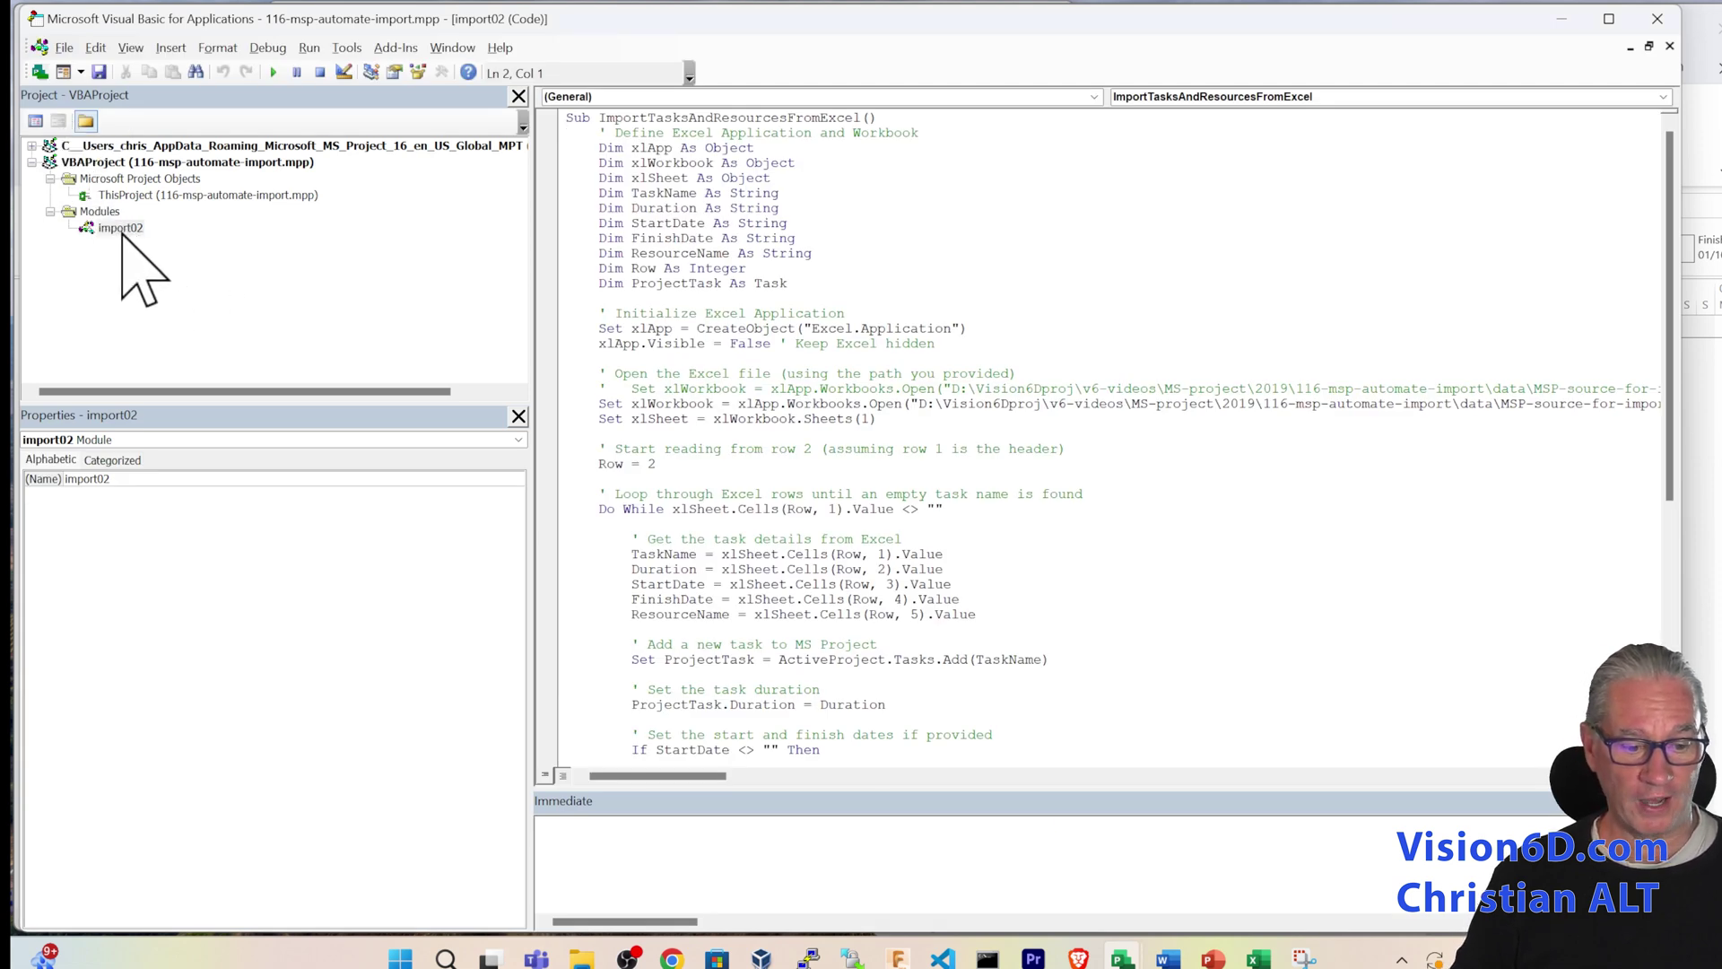
Select the import02 module in the Modules folder and check its name property.
right_click(104, 210)
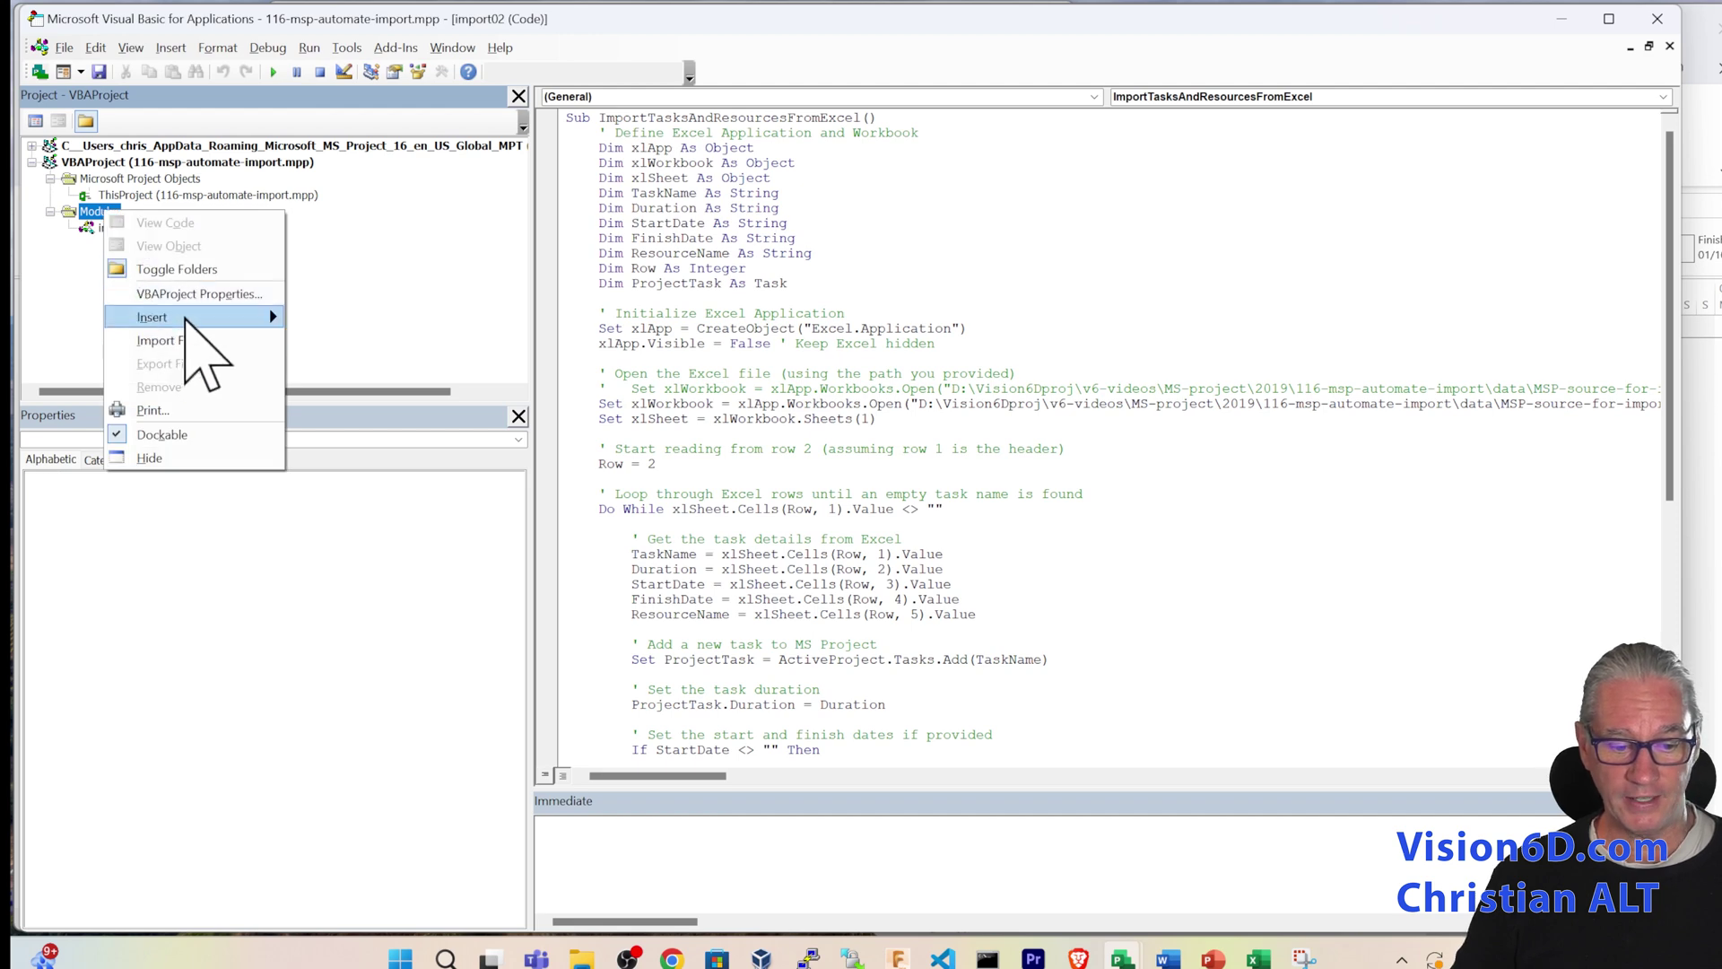
mouse_move(251, 321)
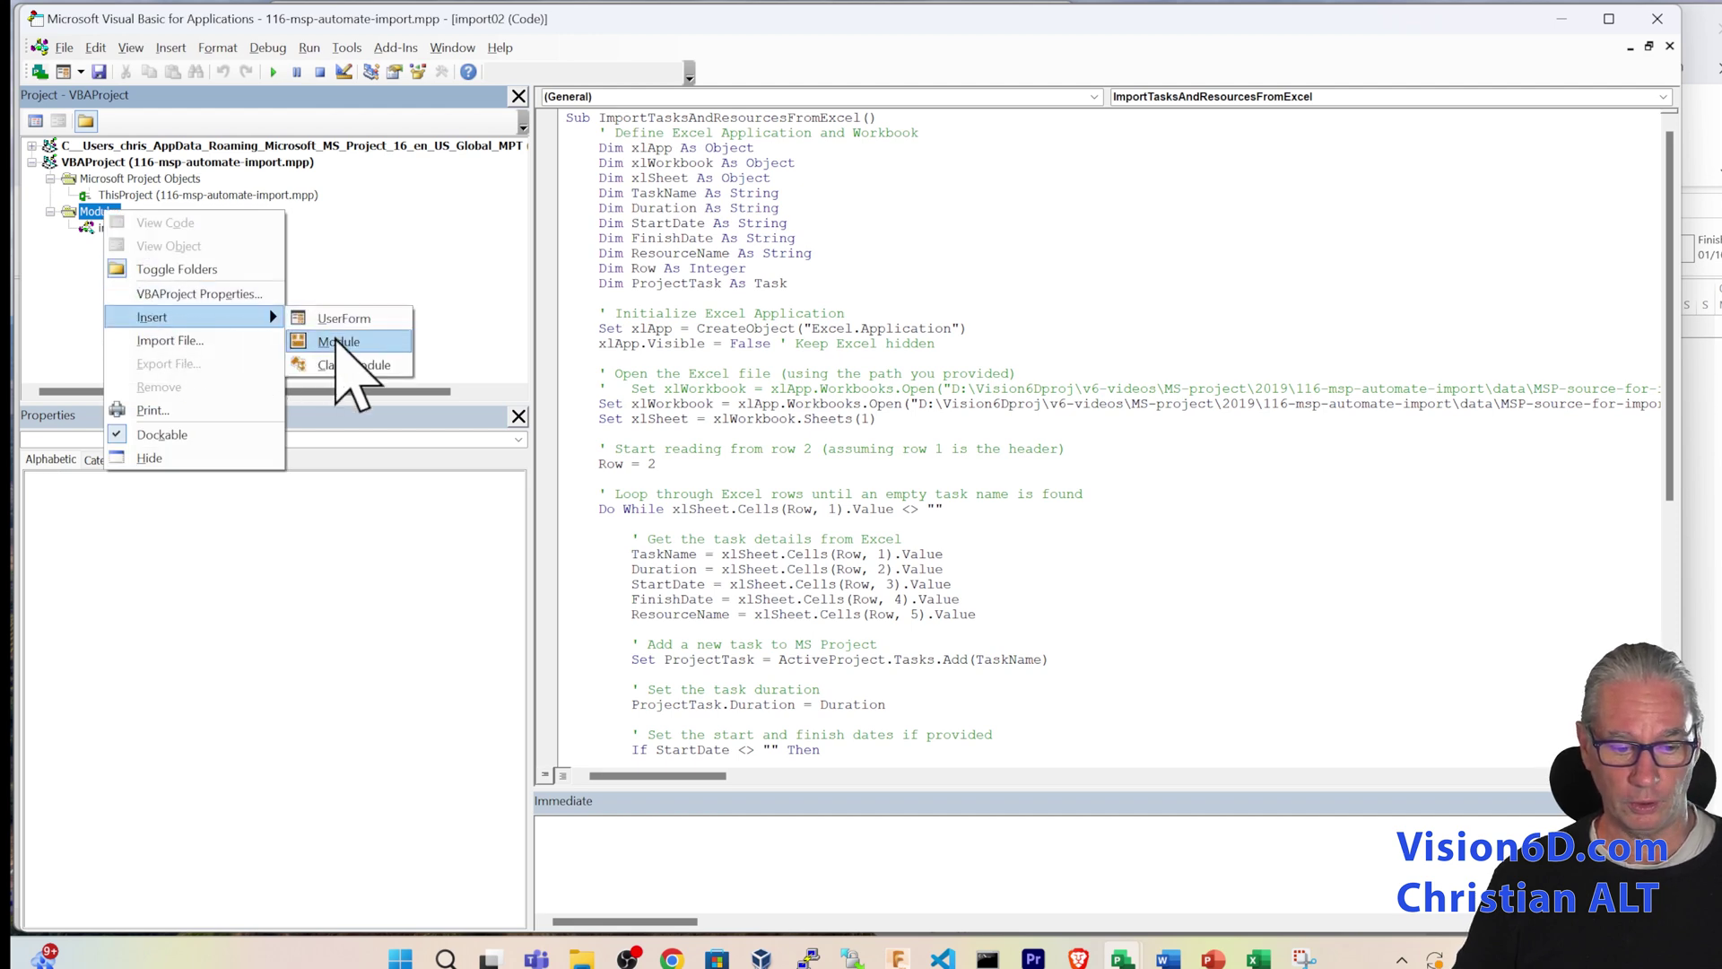
click(354, 241)
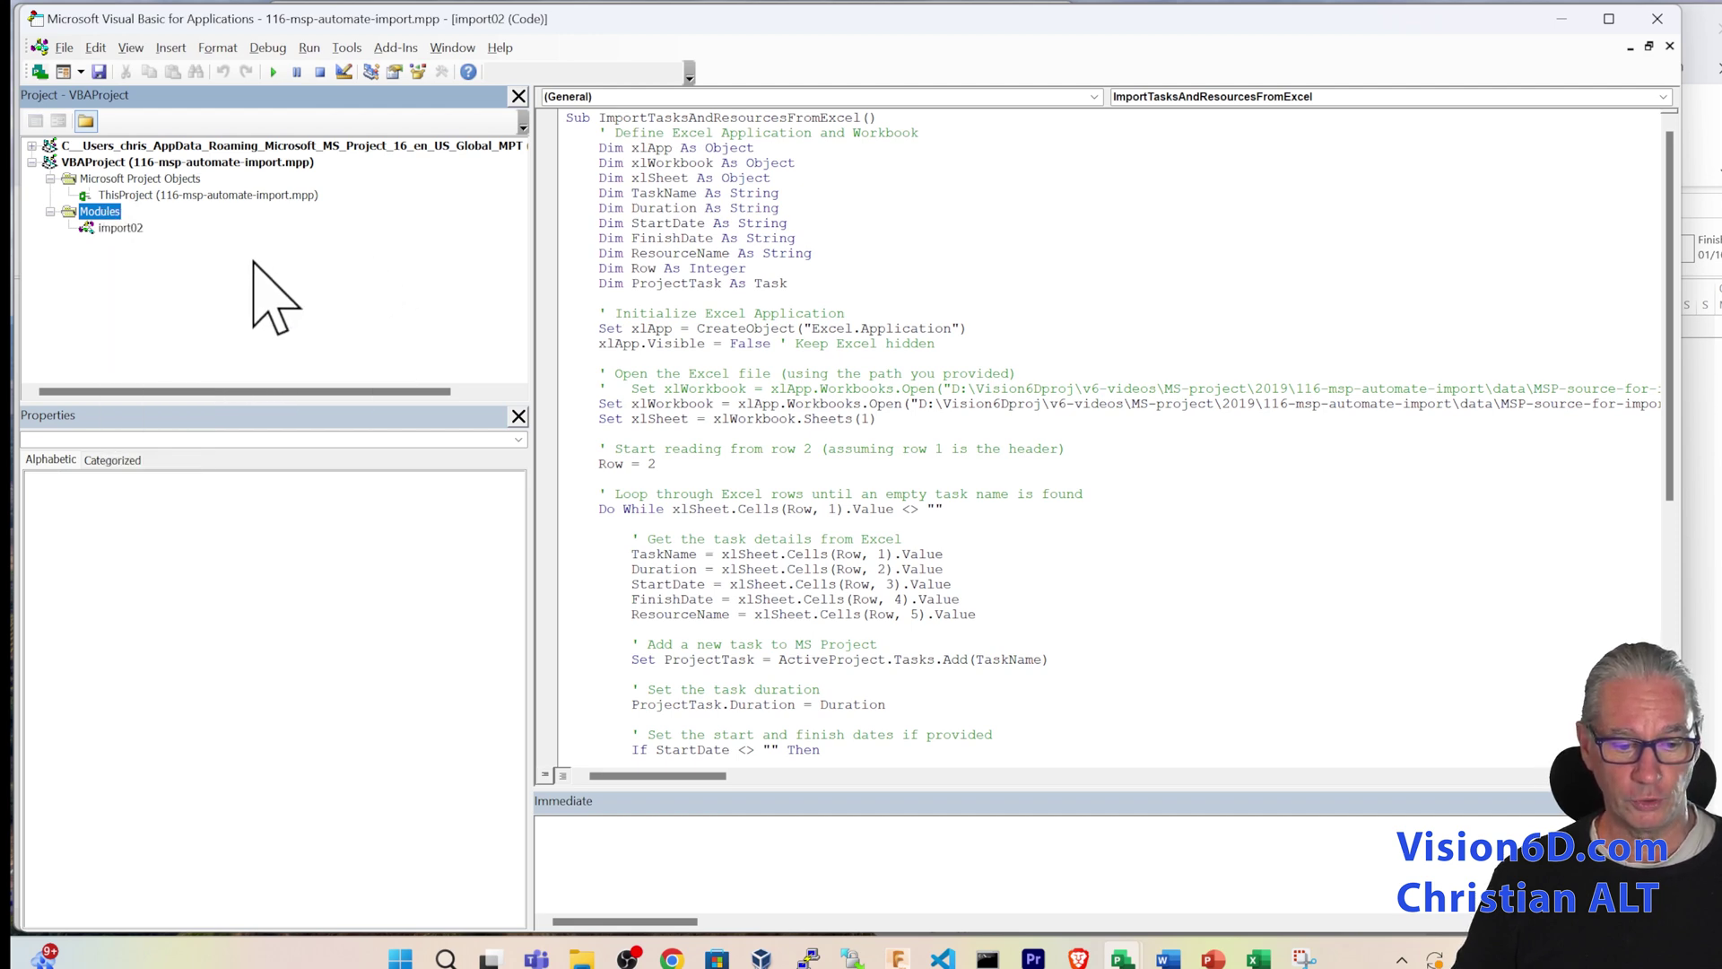
click(125, 229)
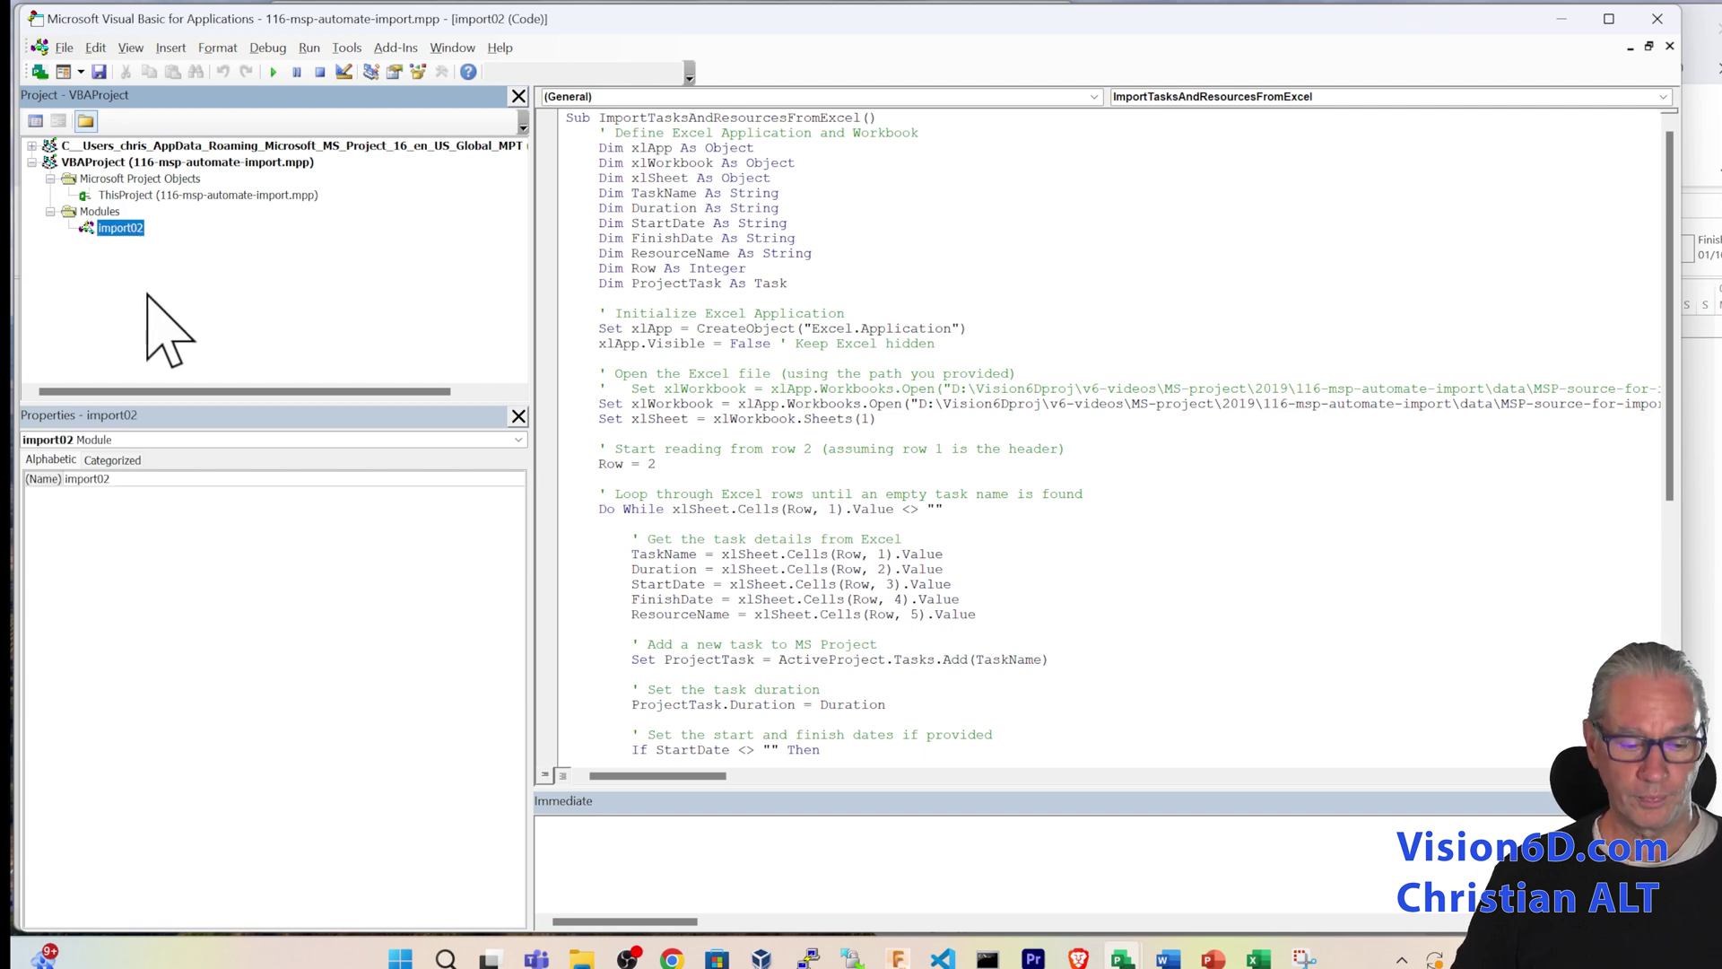
click(128, 488)
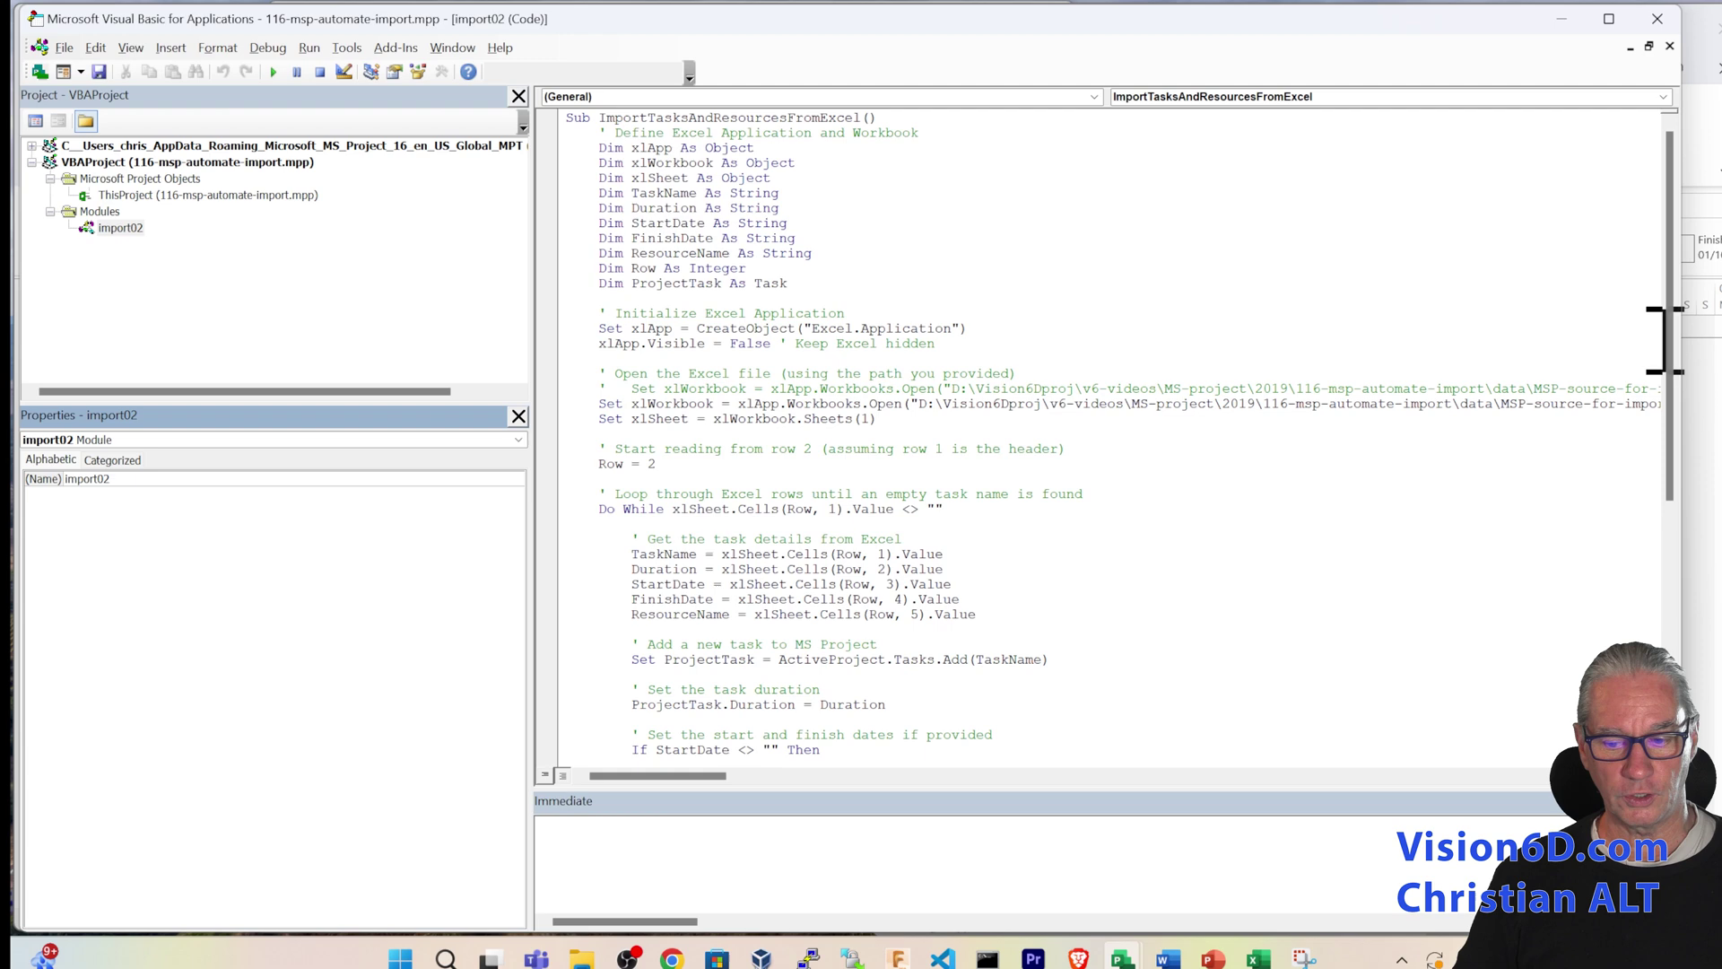
Run the ImportTasksAndResourcesFromExcel macro from the import02 code.
click(1672, 268)
mouse_move(1672, 267)
mouse_down()
mouse_move(1683, 527)
mouse_move(1675, 251)
mouse_up()
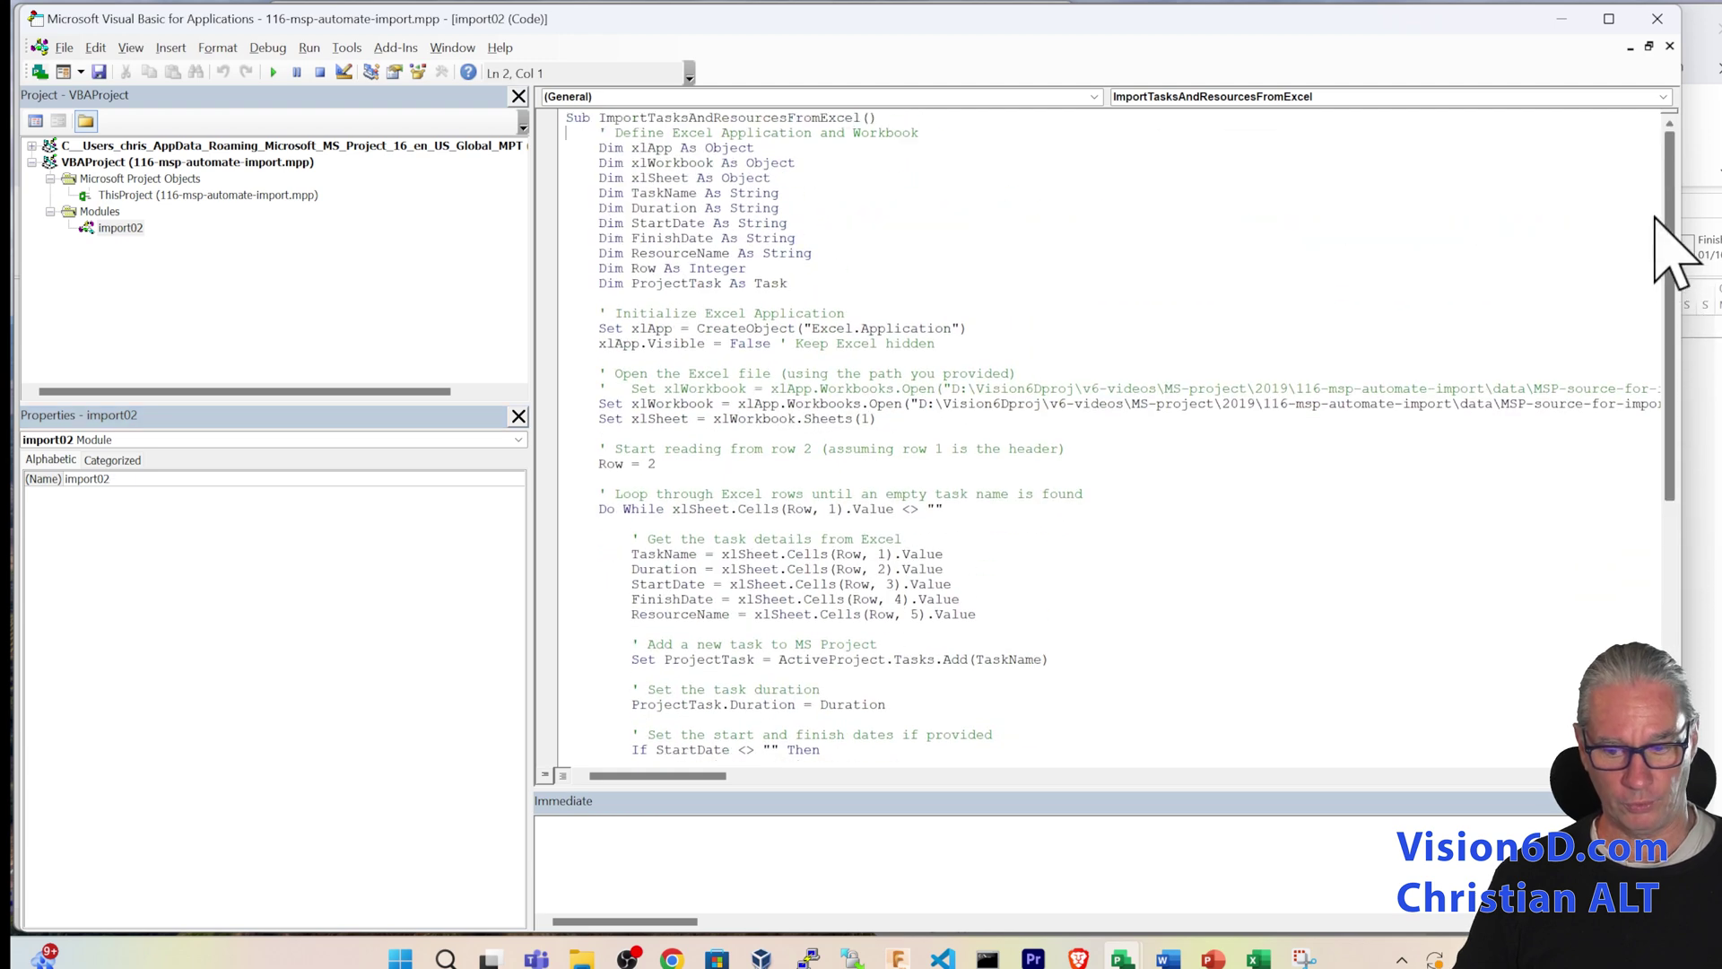
click(274, 73)
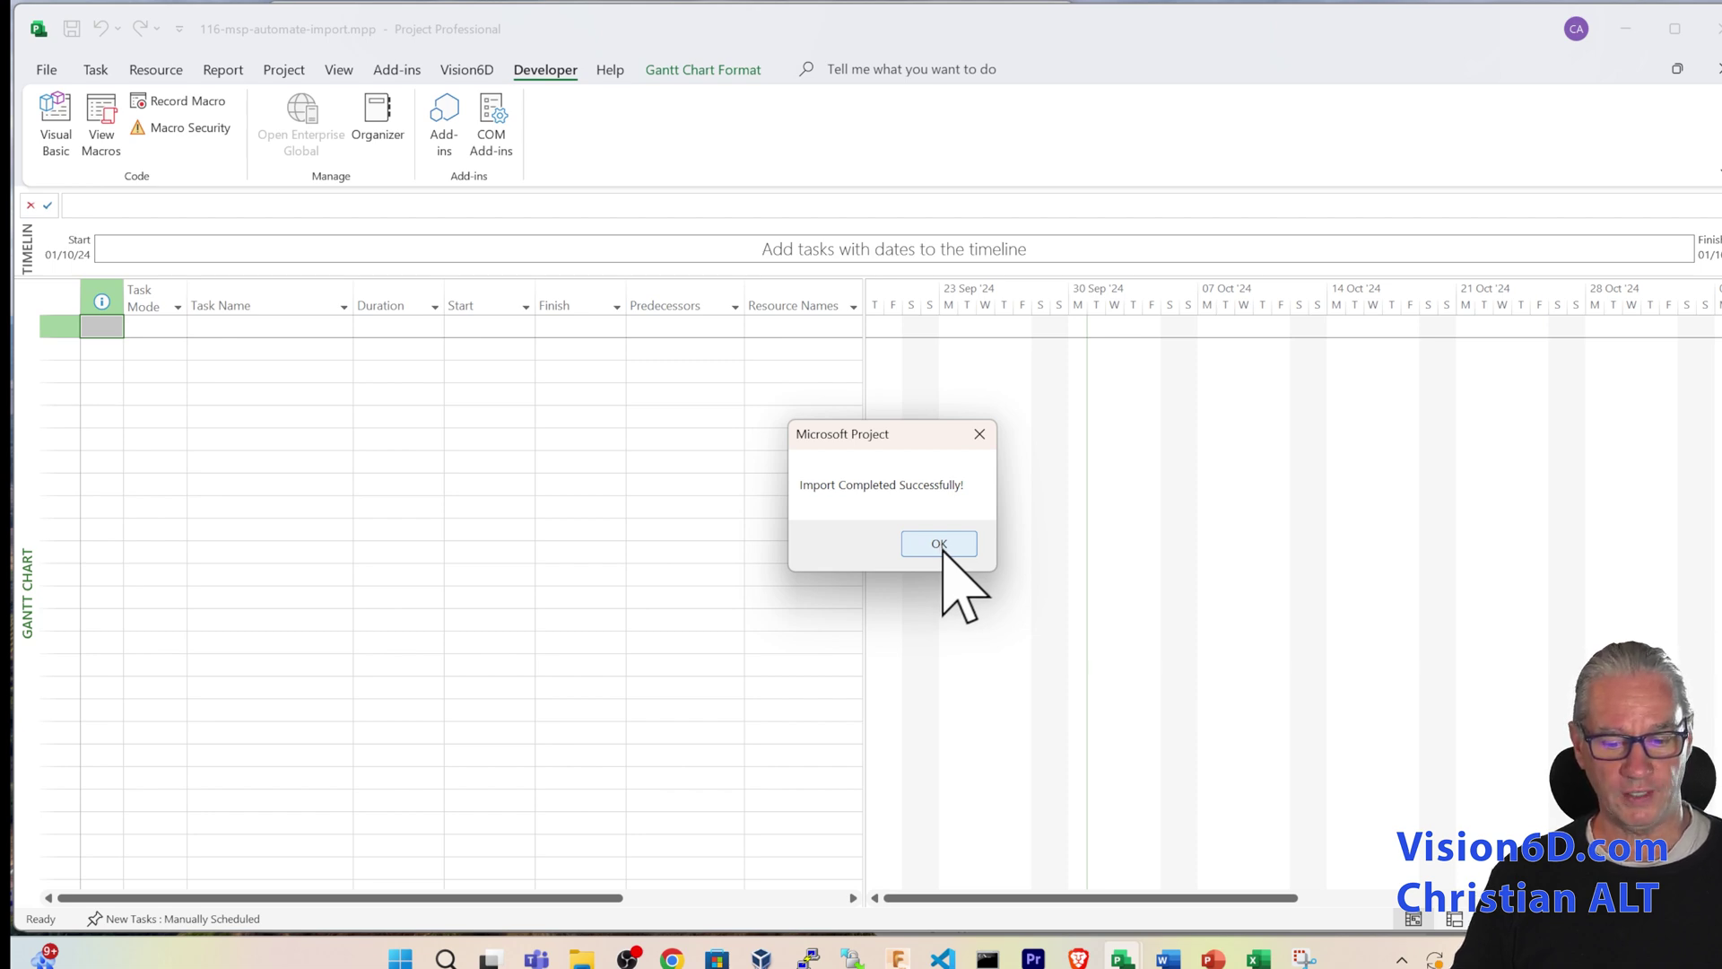
Confirm the Import Completed message and switch back to the Project plan.
click(940, 543)
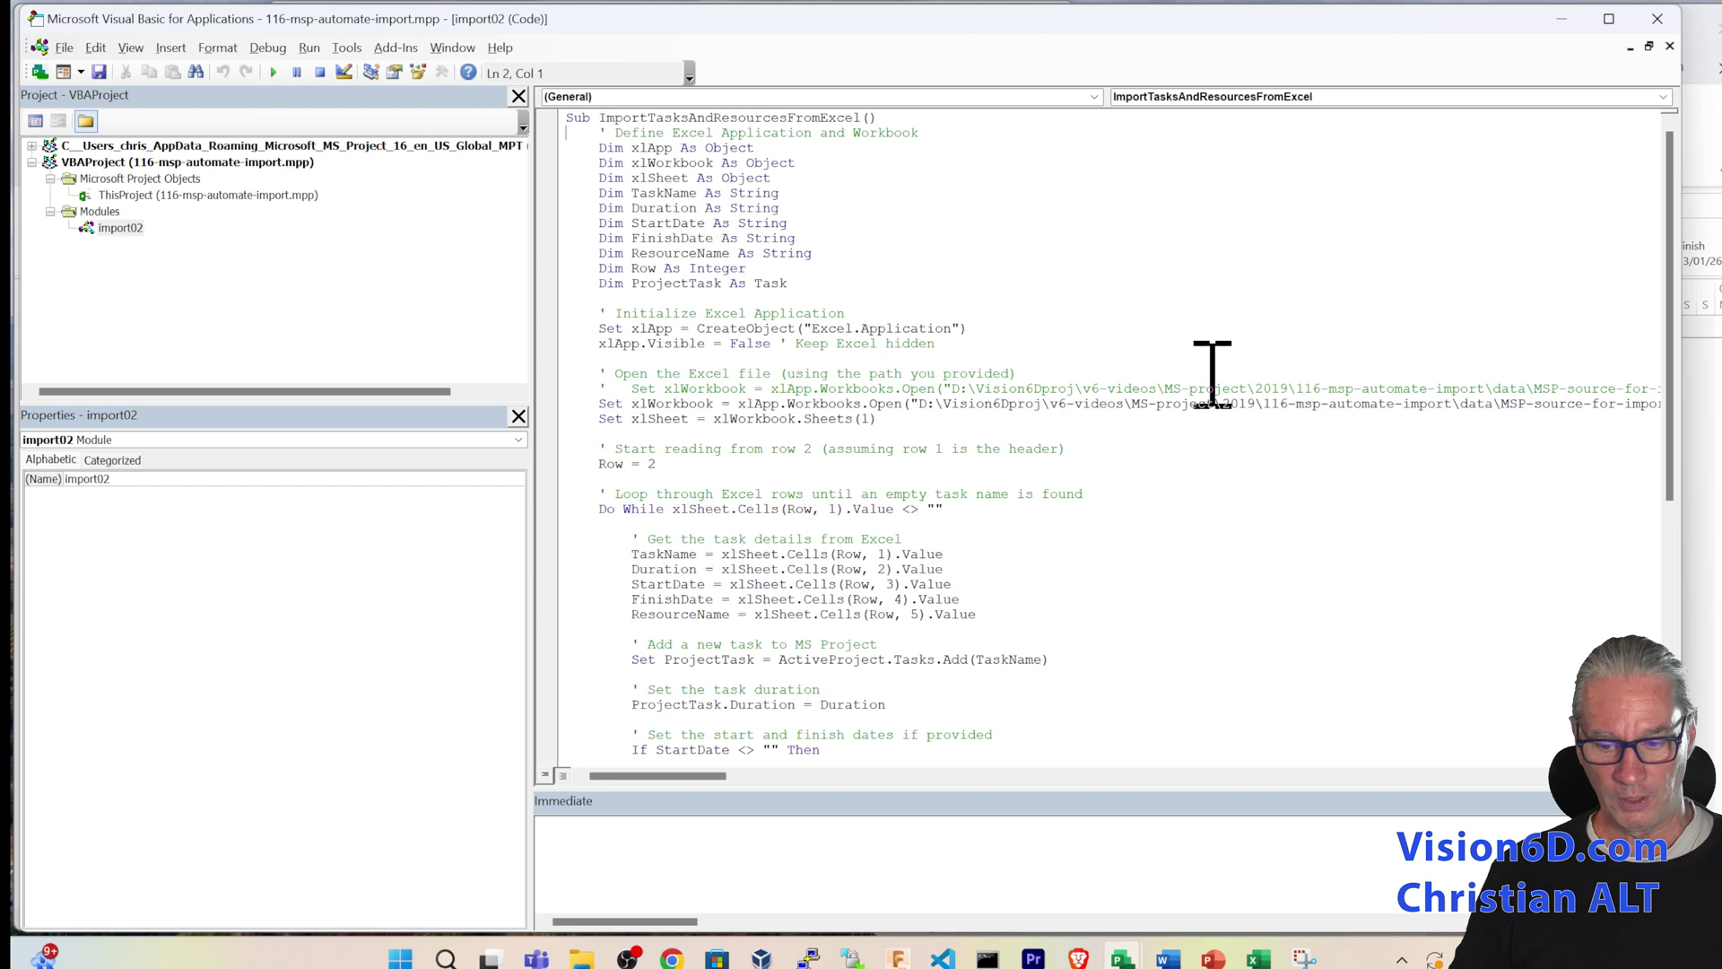
key(alt+Tab)
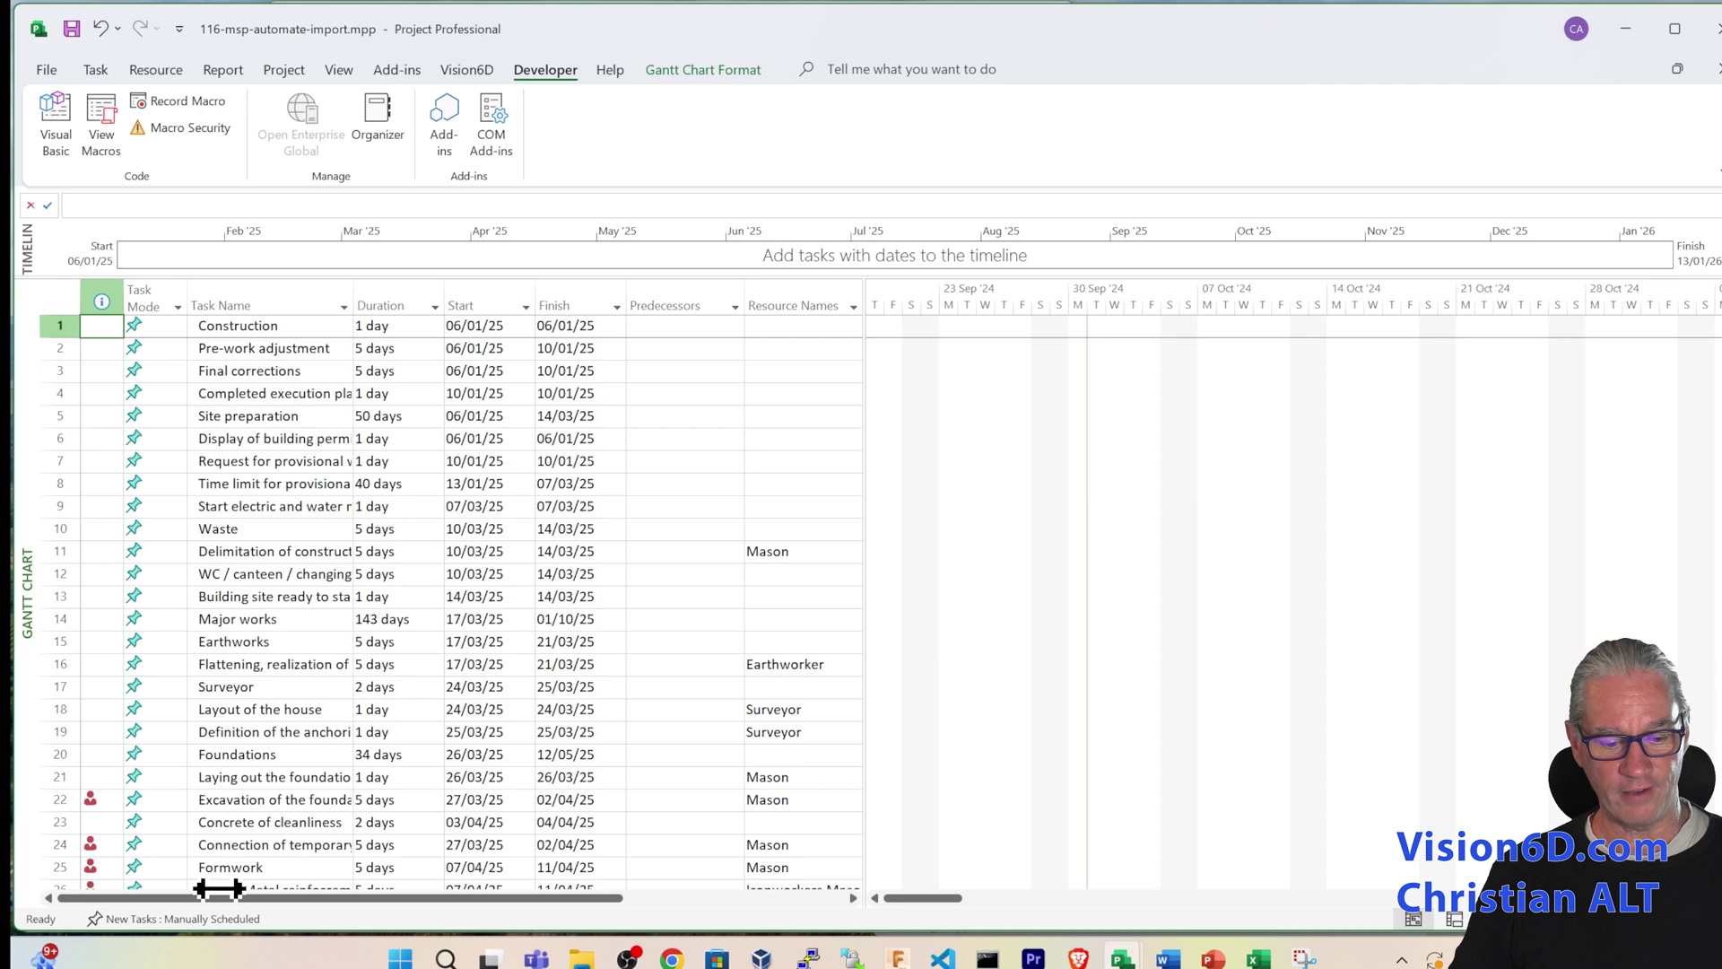
Scroll the Gantt chart to the Construction task, then move along to later bars.
right_click(252, 325)
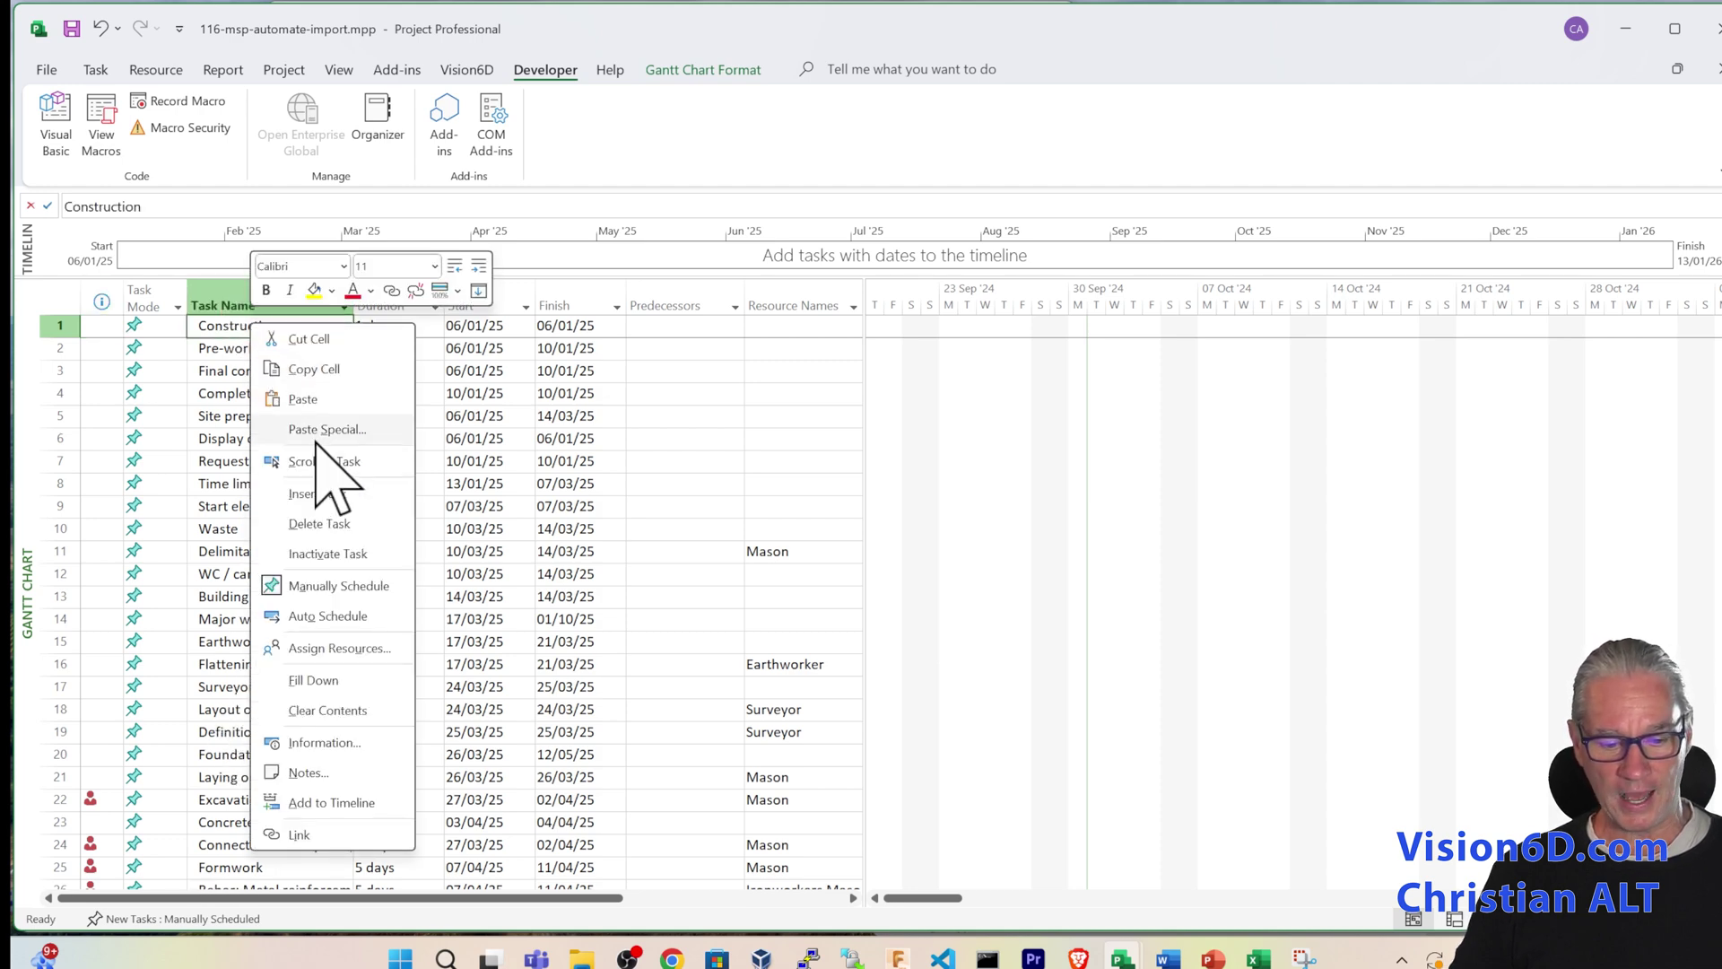
click(324, 462)
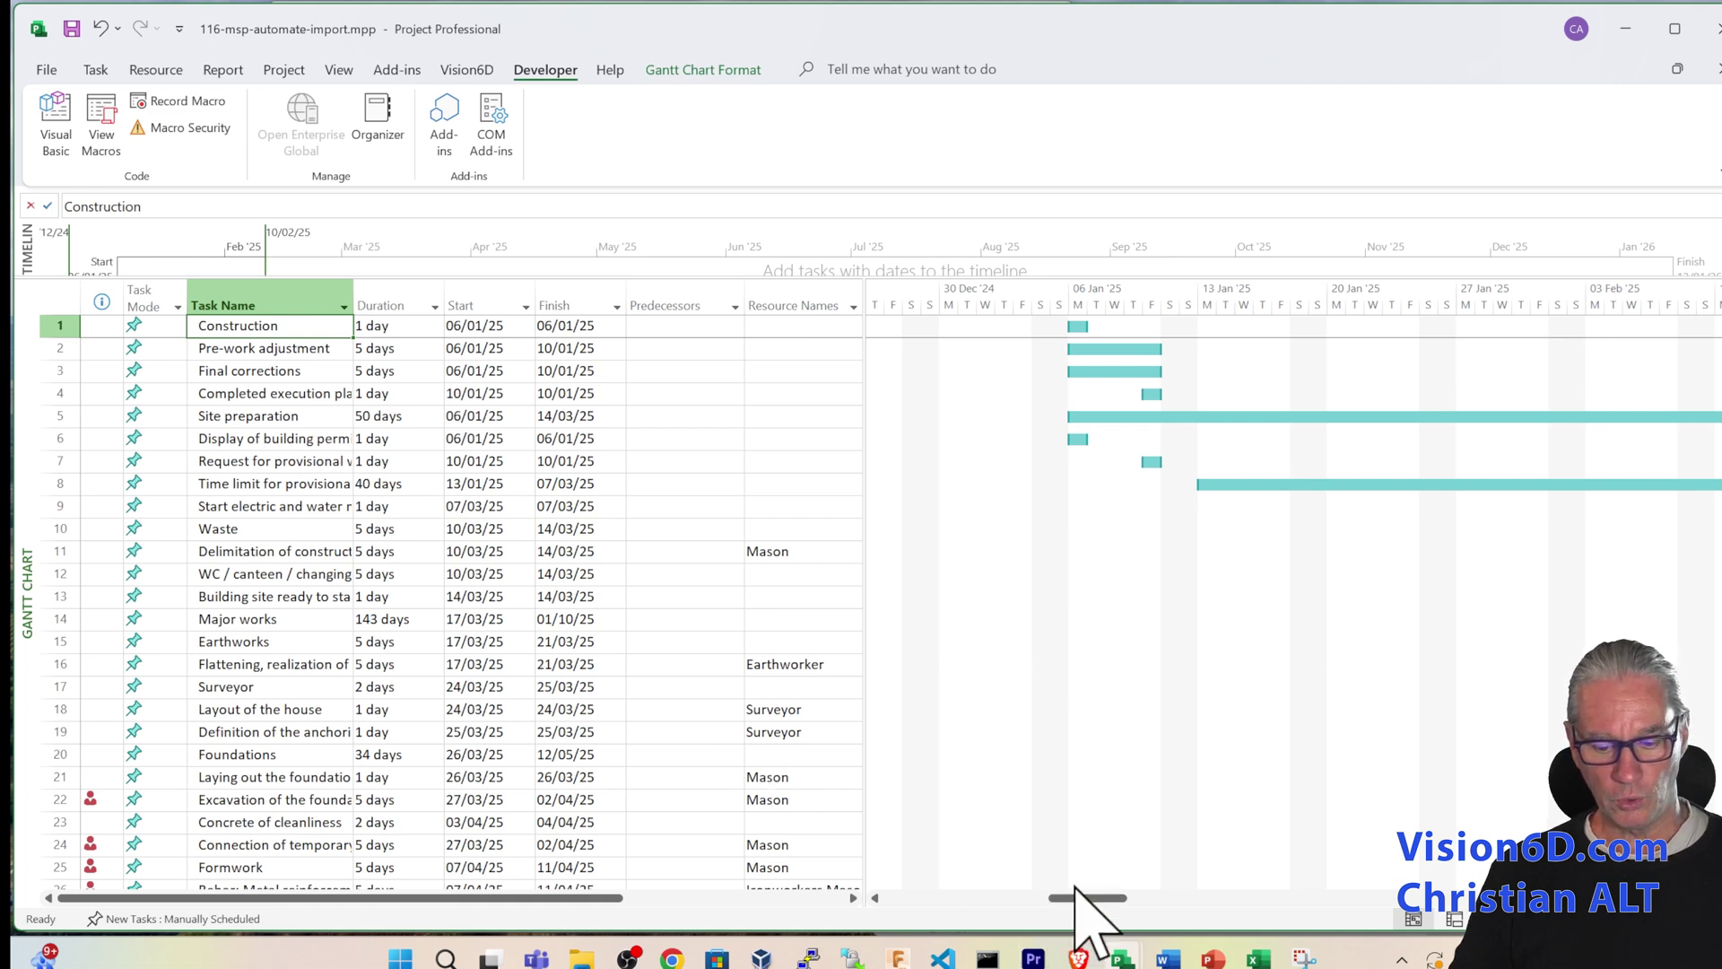
drag(1079, 904, 1194, 904)
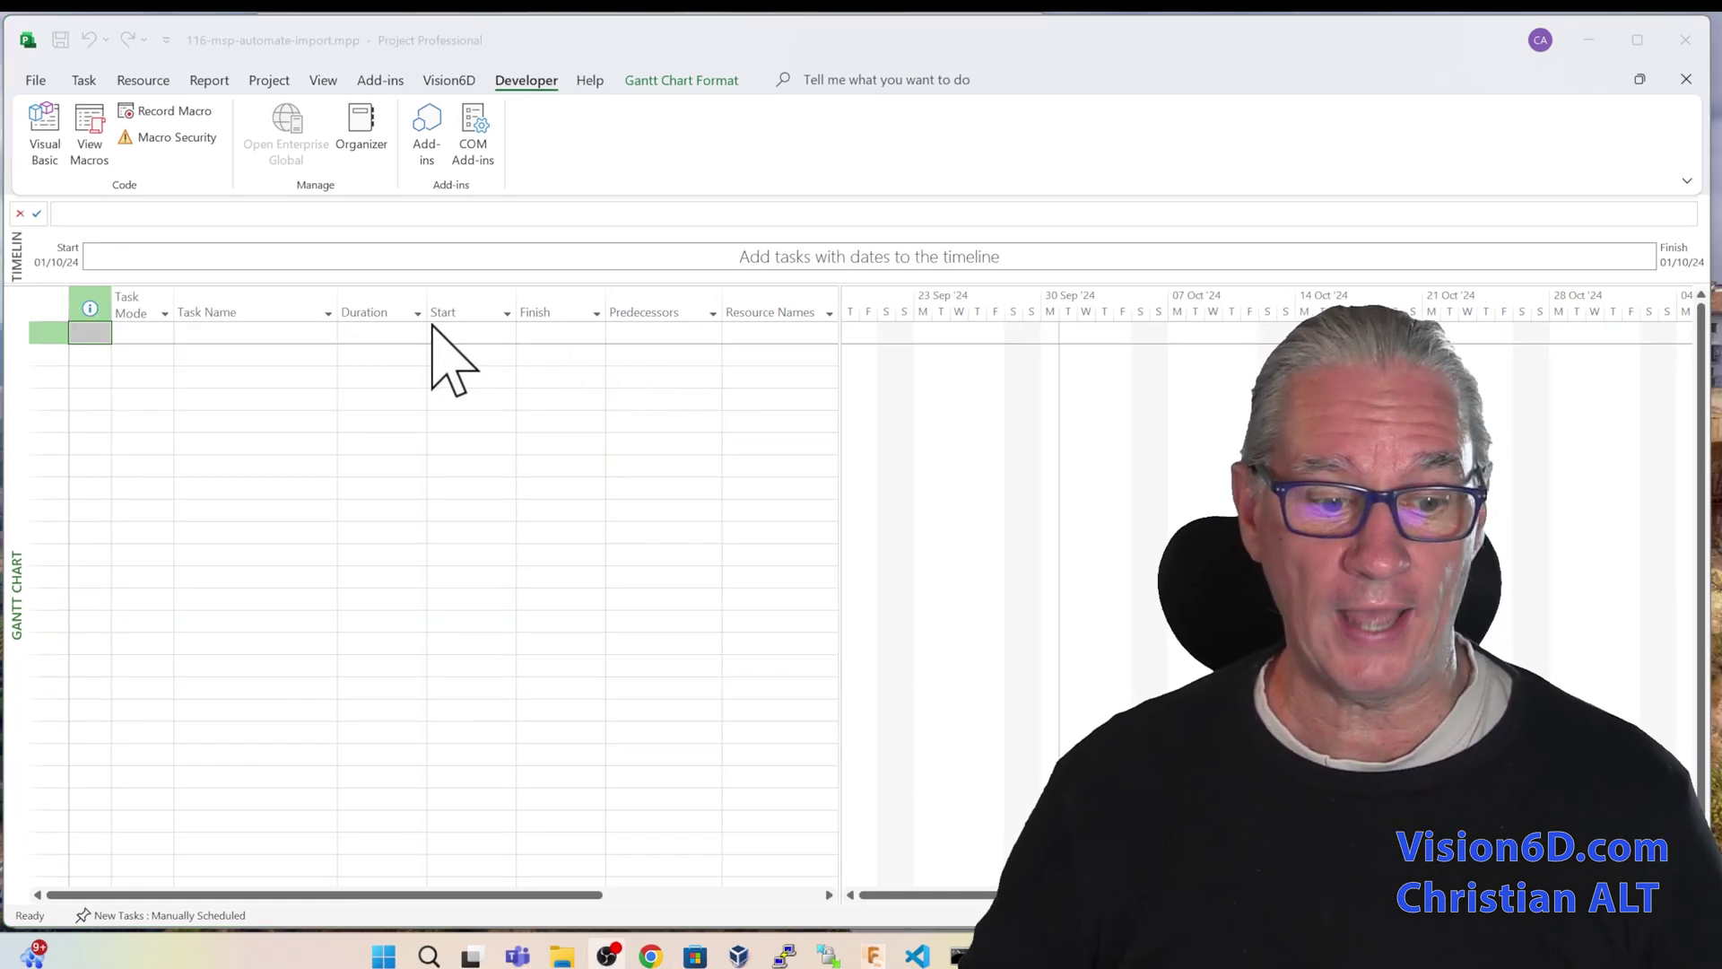
Go to File > Options and select the Quick Access Toolbar page.
click(34, 83)
click(35, 82)
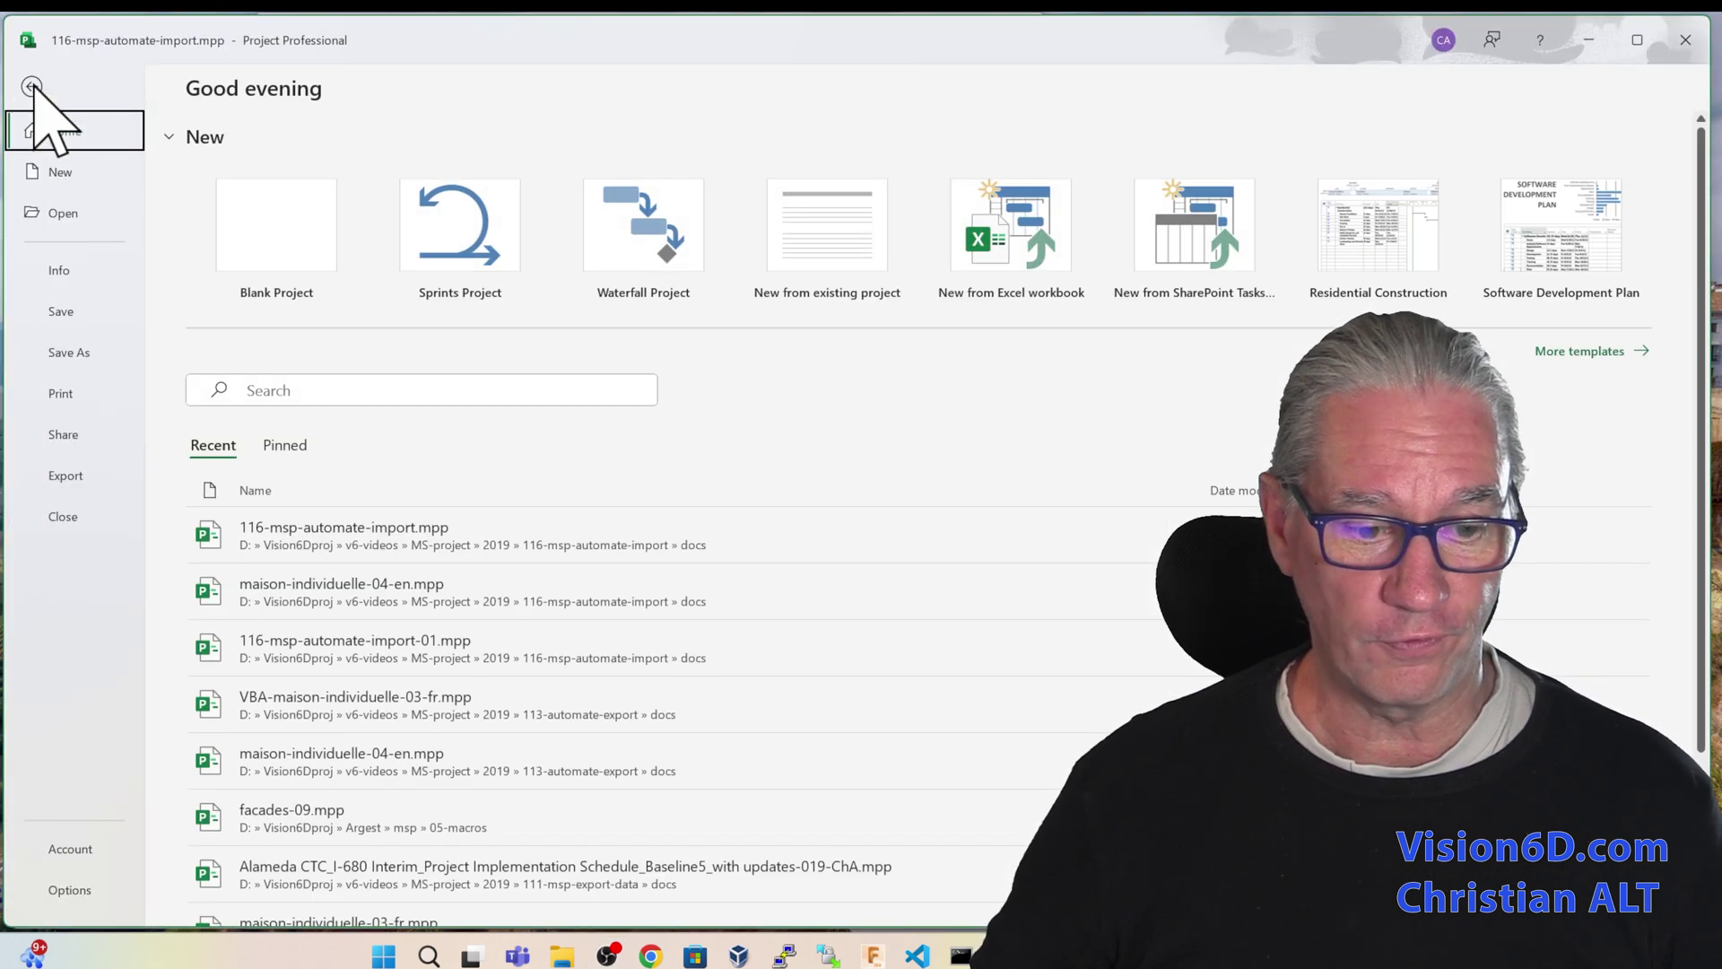
click(69, 891)
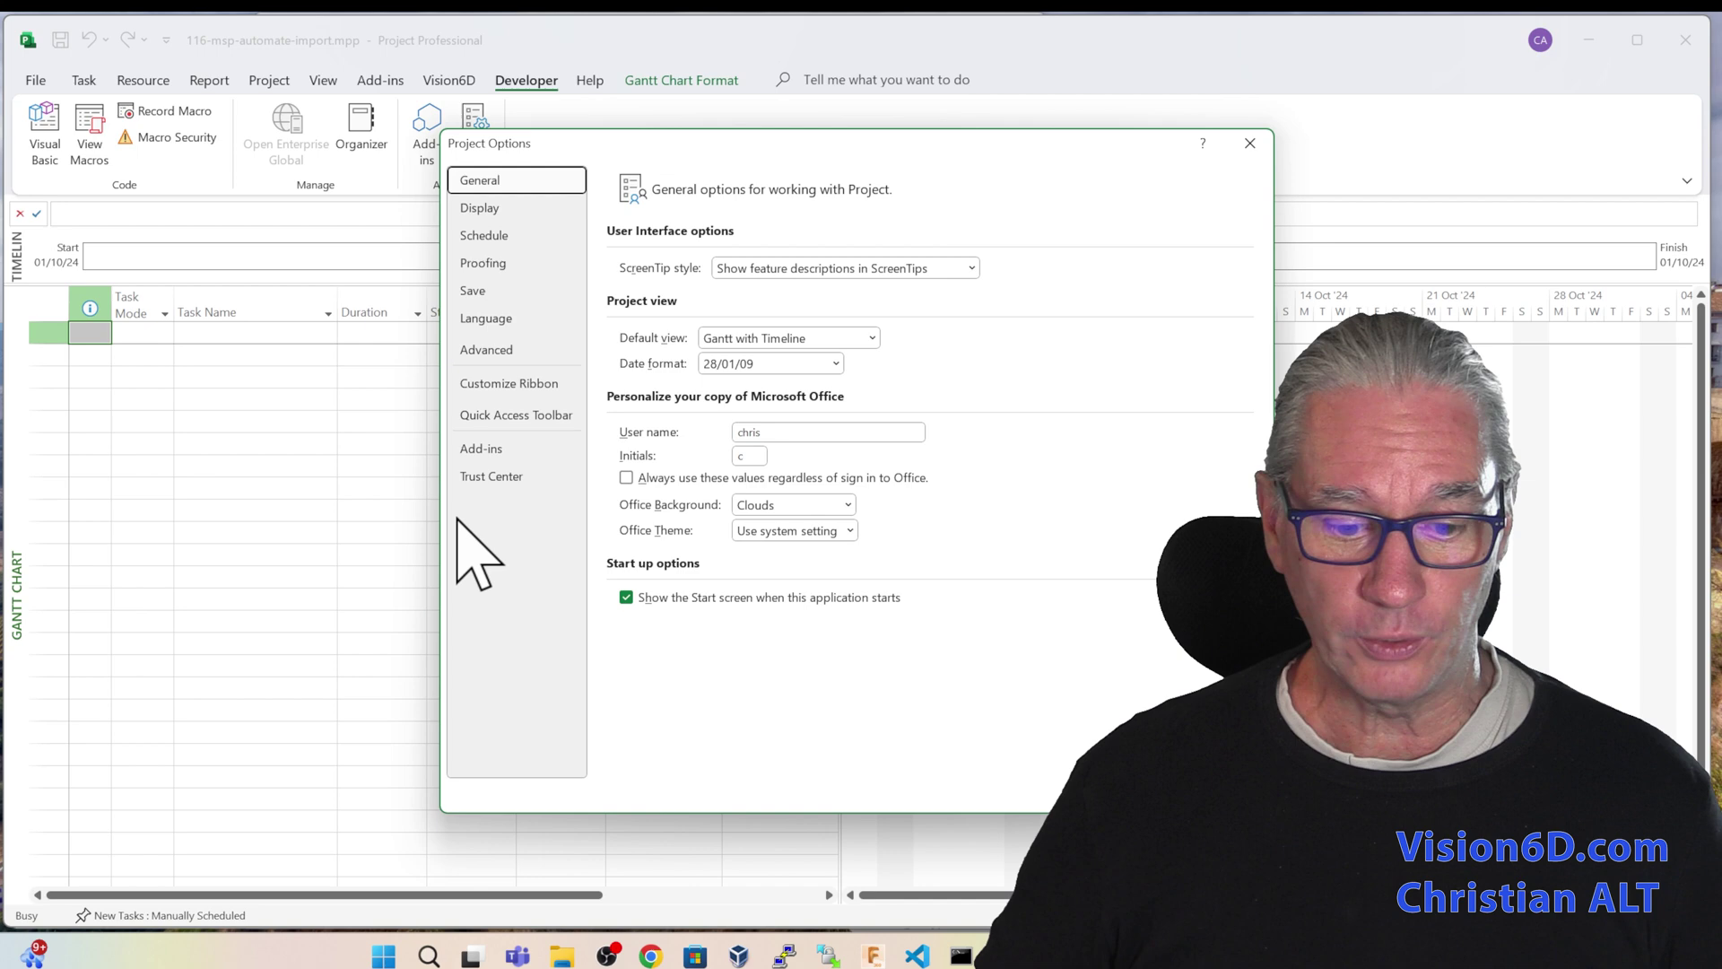
click(521, 415)
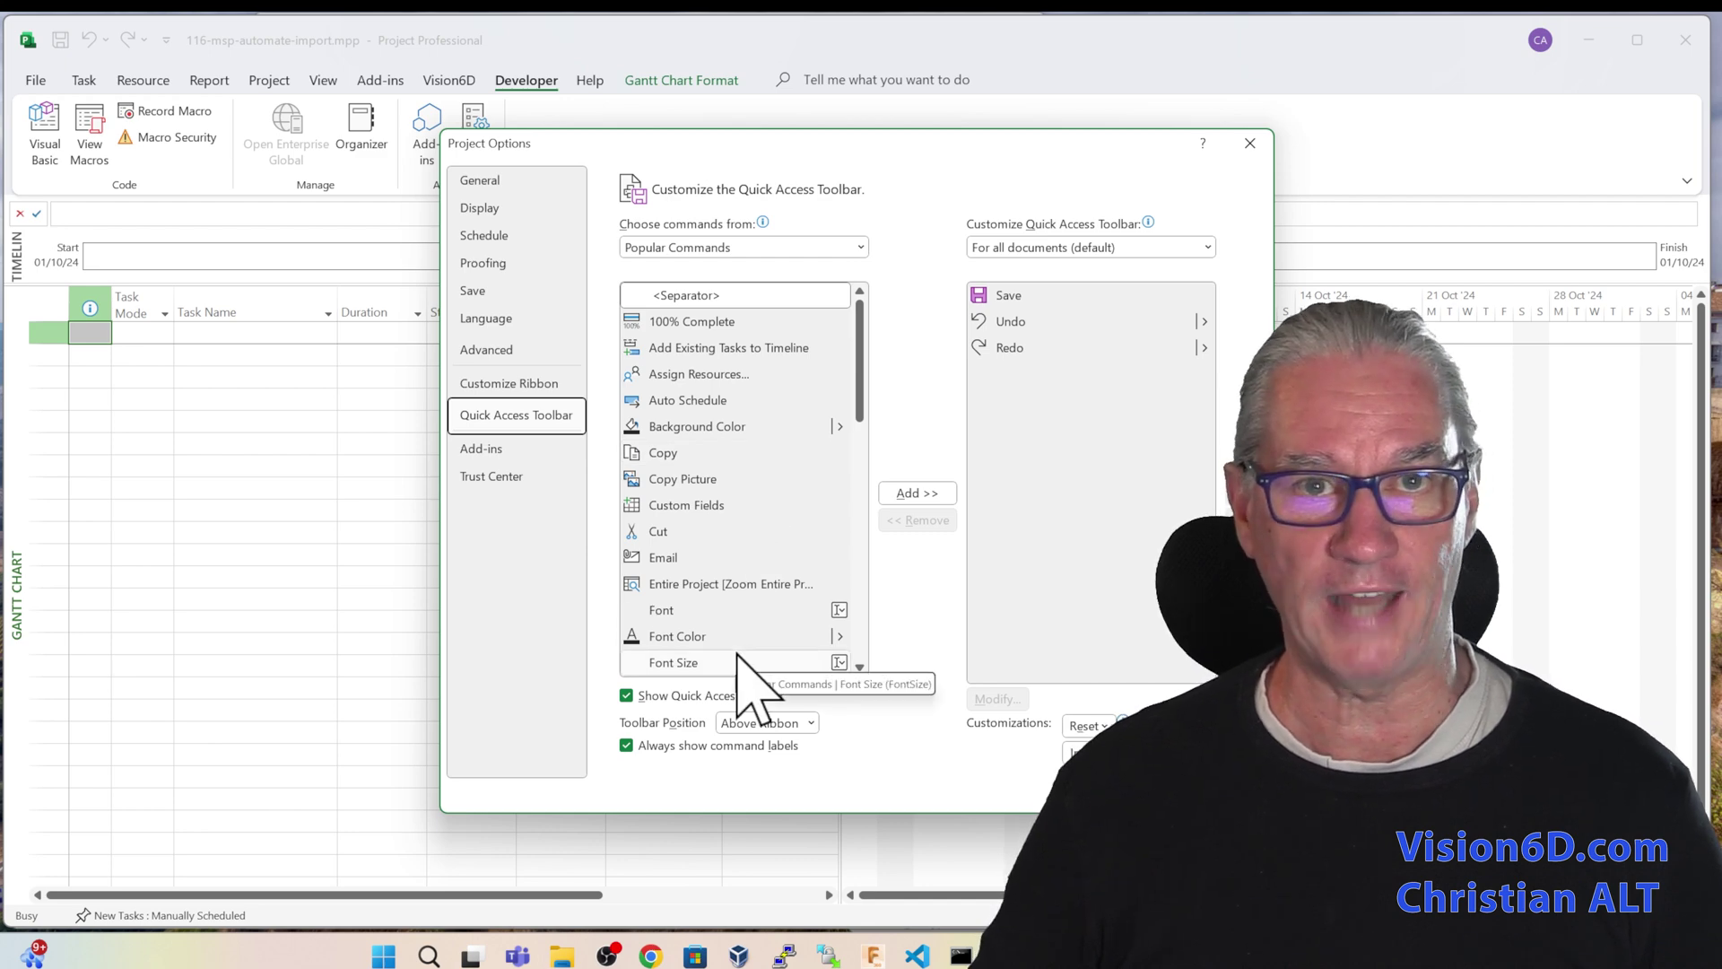
Choose Macros as the command source, add ImportTasksAndResourcesFromExcel, and confirm the options.
click(861, 248)
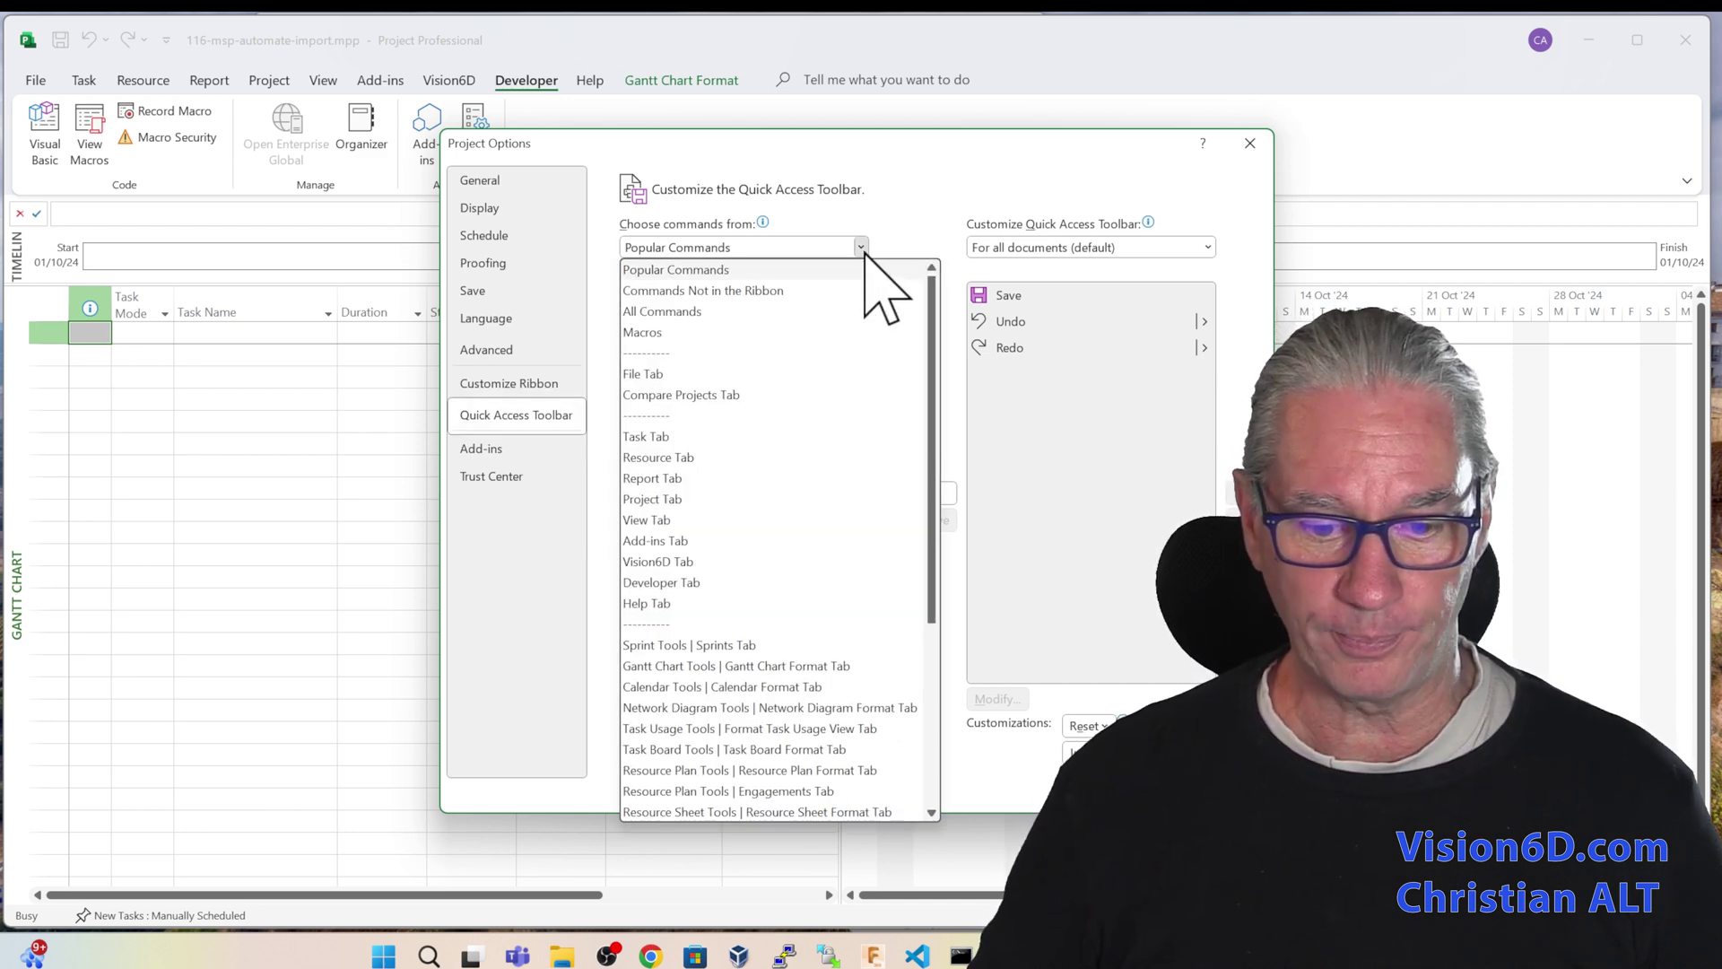
click(668, 334)
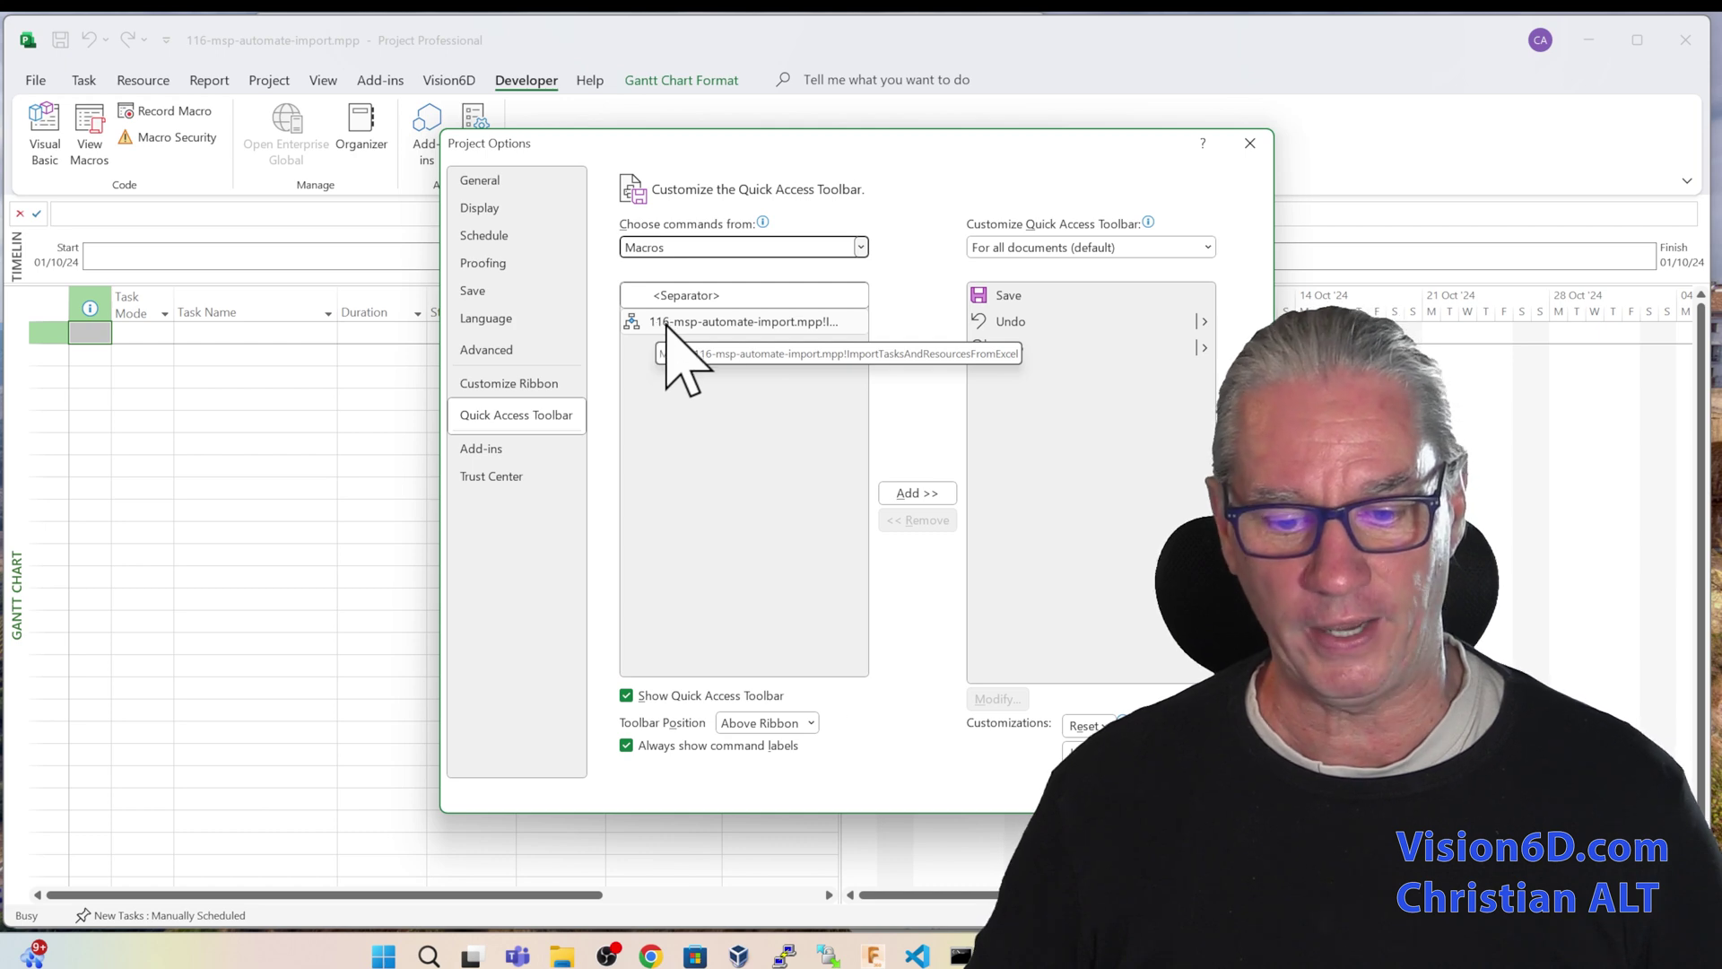
click(668, 325)
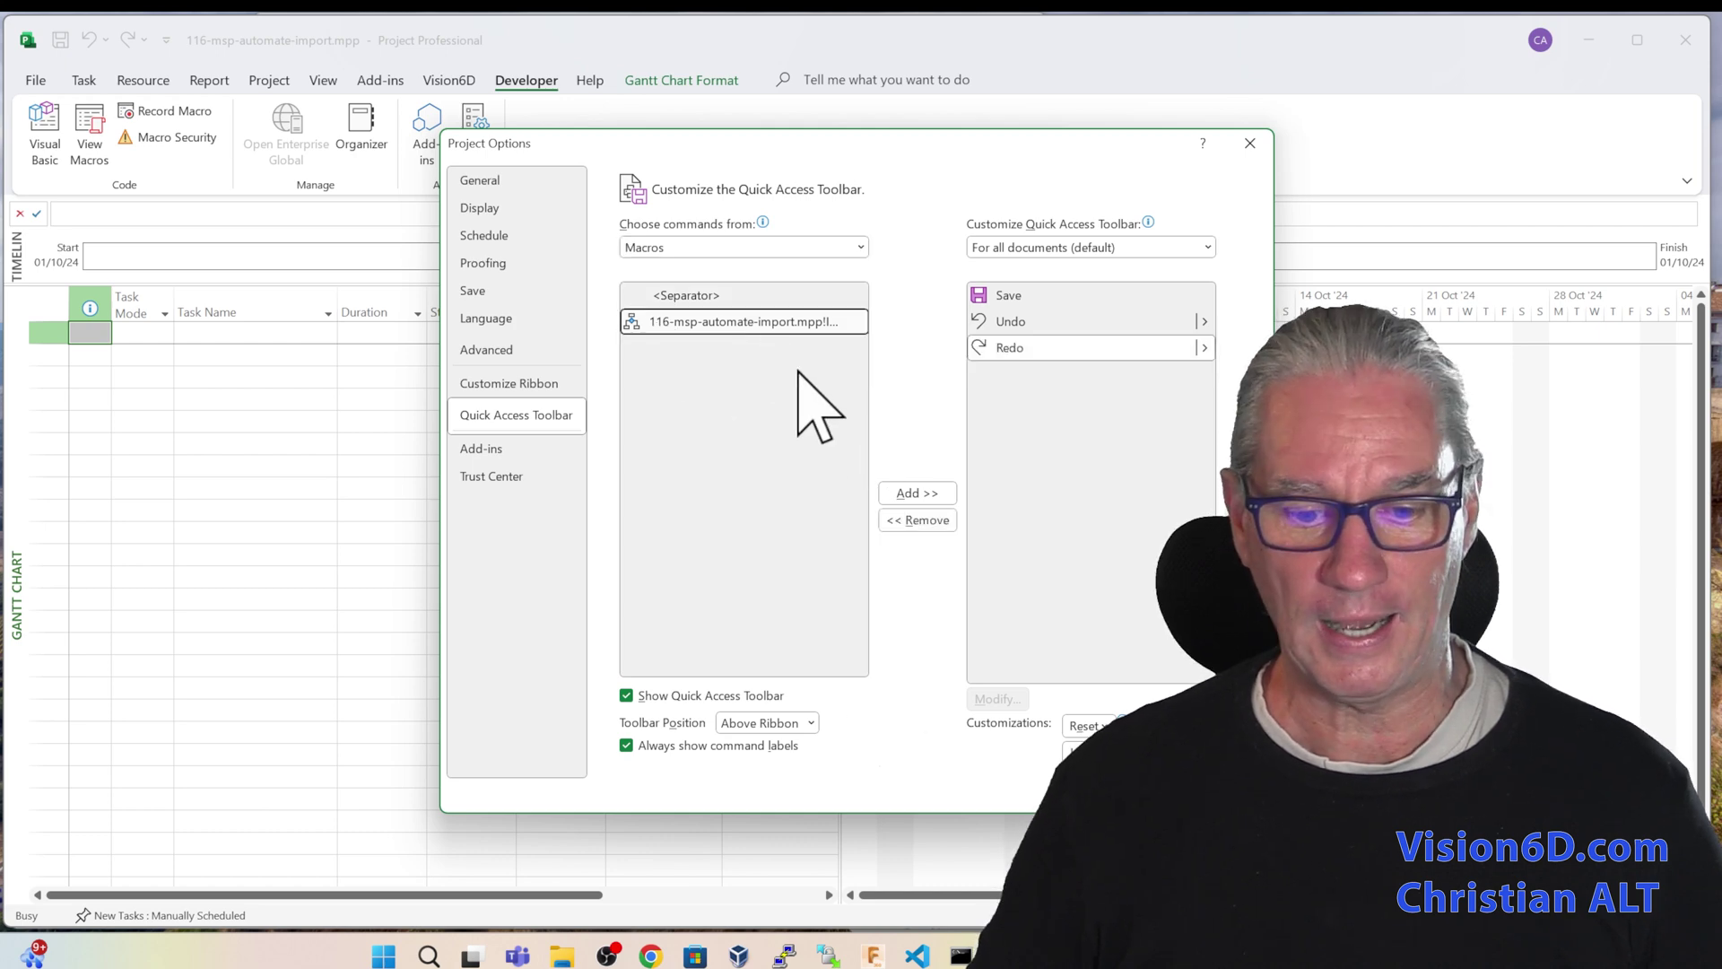
click(916, 494)
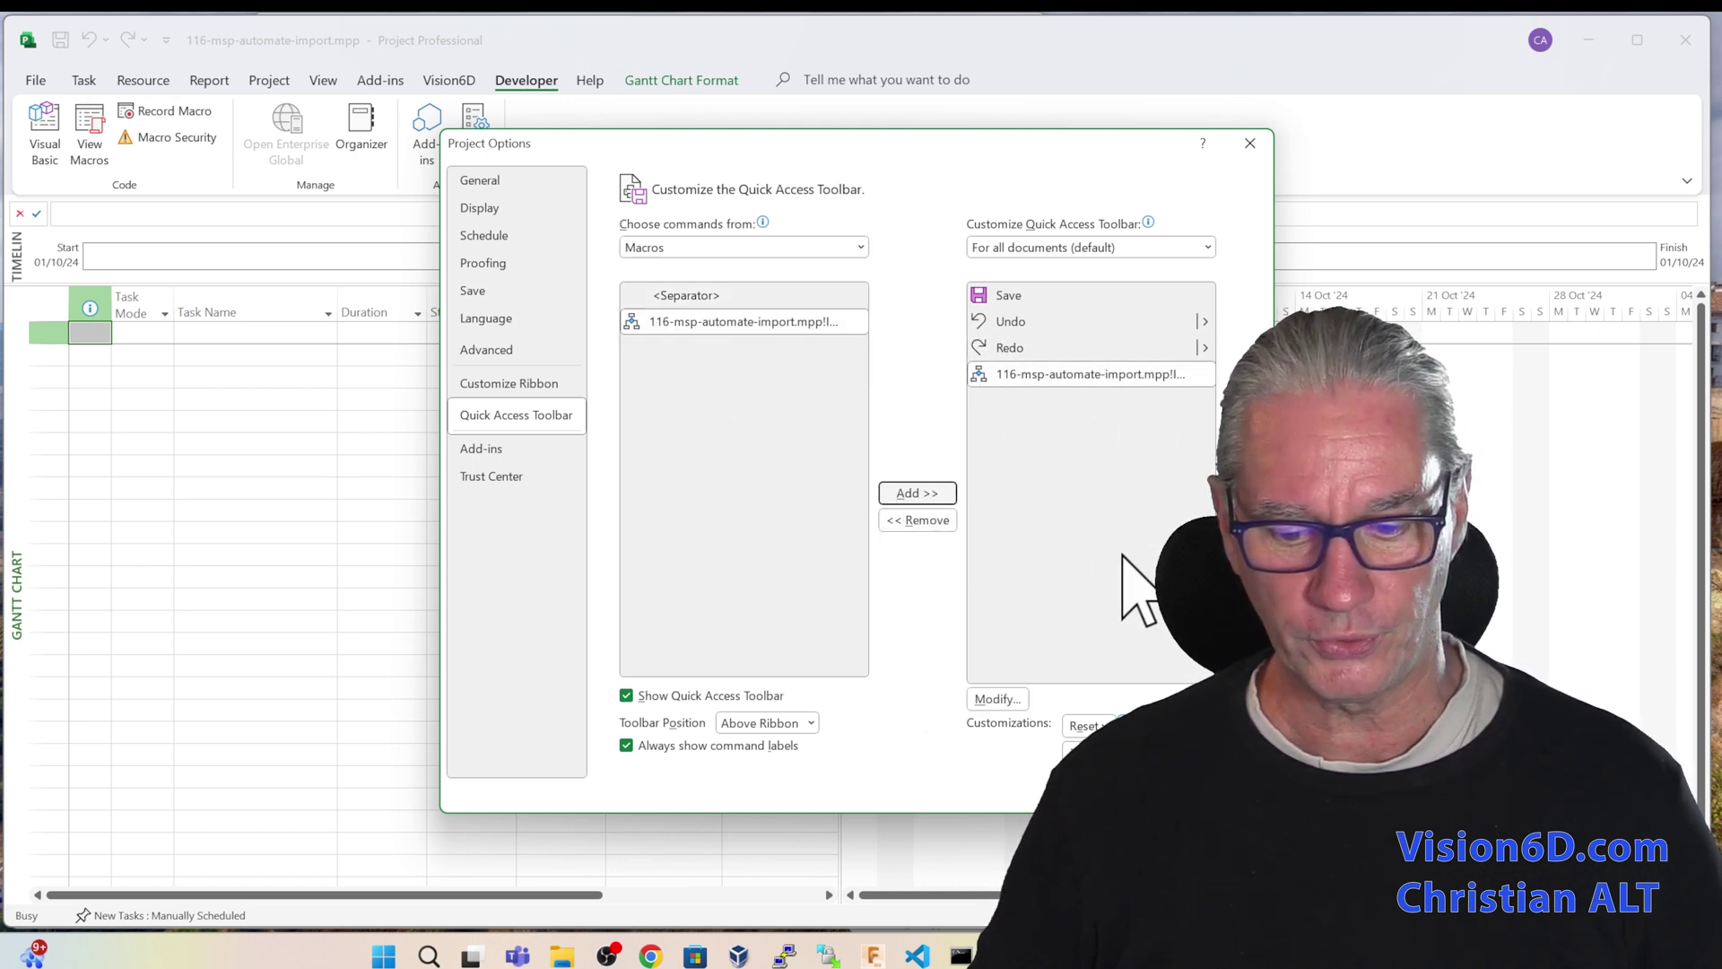
click(1157, 782)
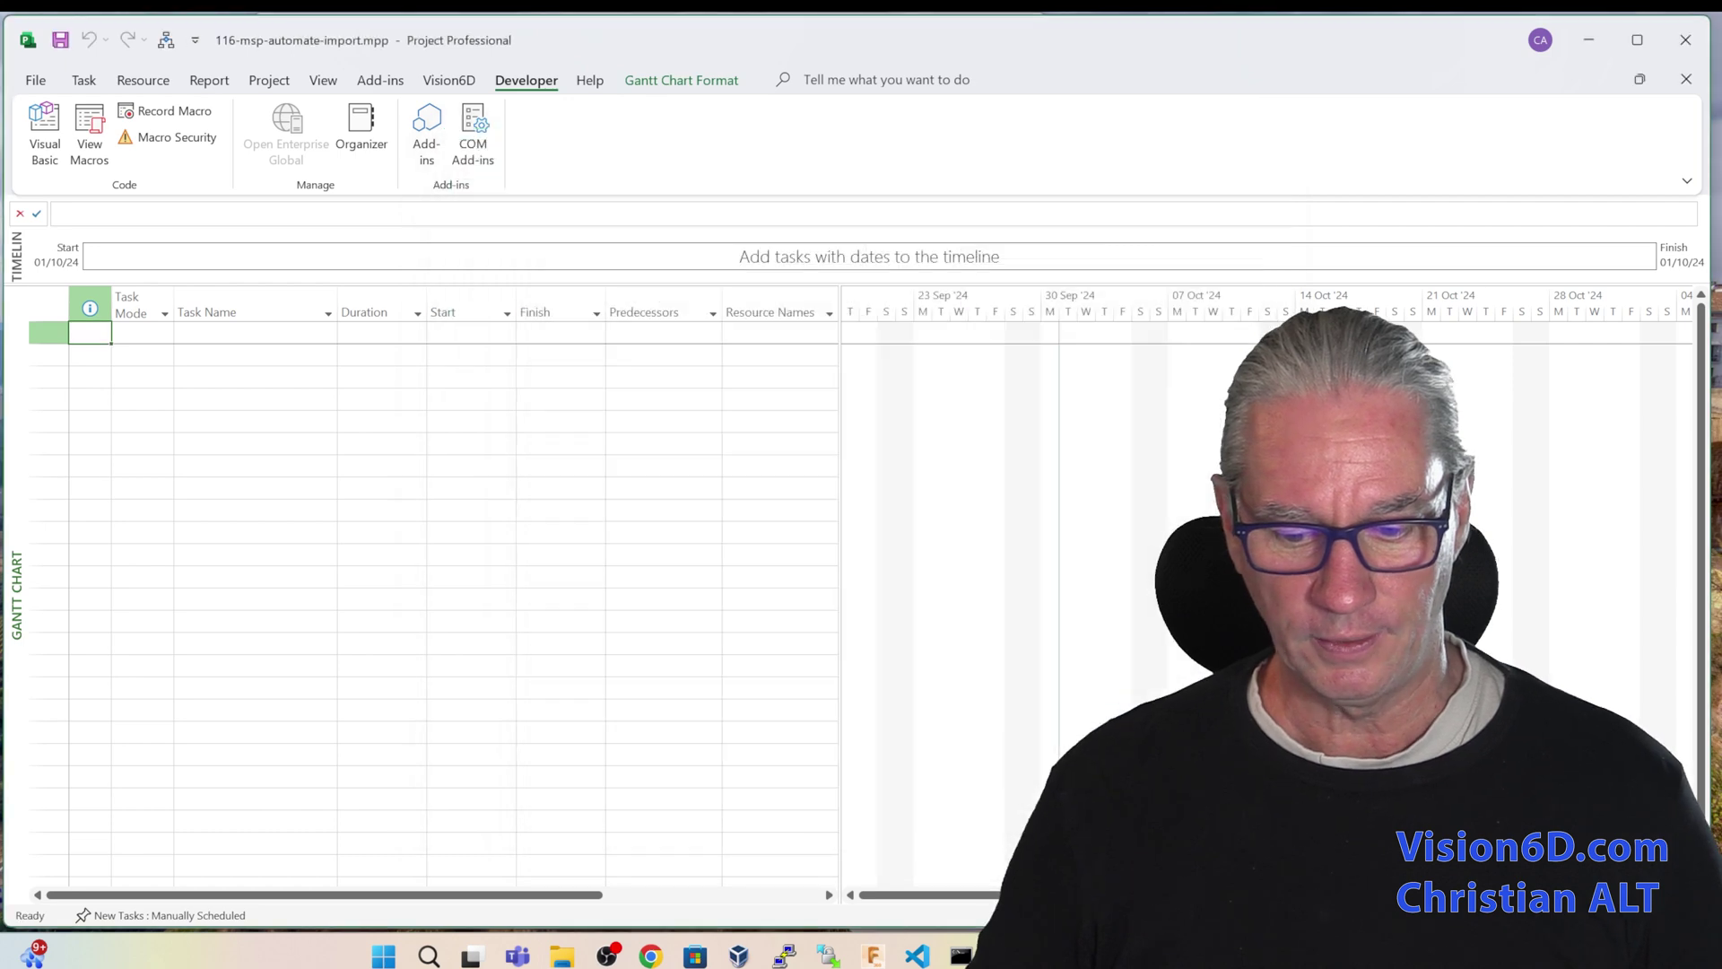
Run the Excel import macro from its Quick Access Toolbar button and acknowledge the success message.
click(163, 41)
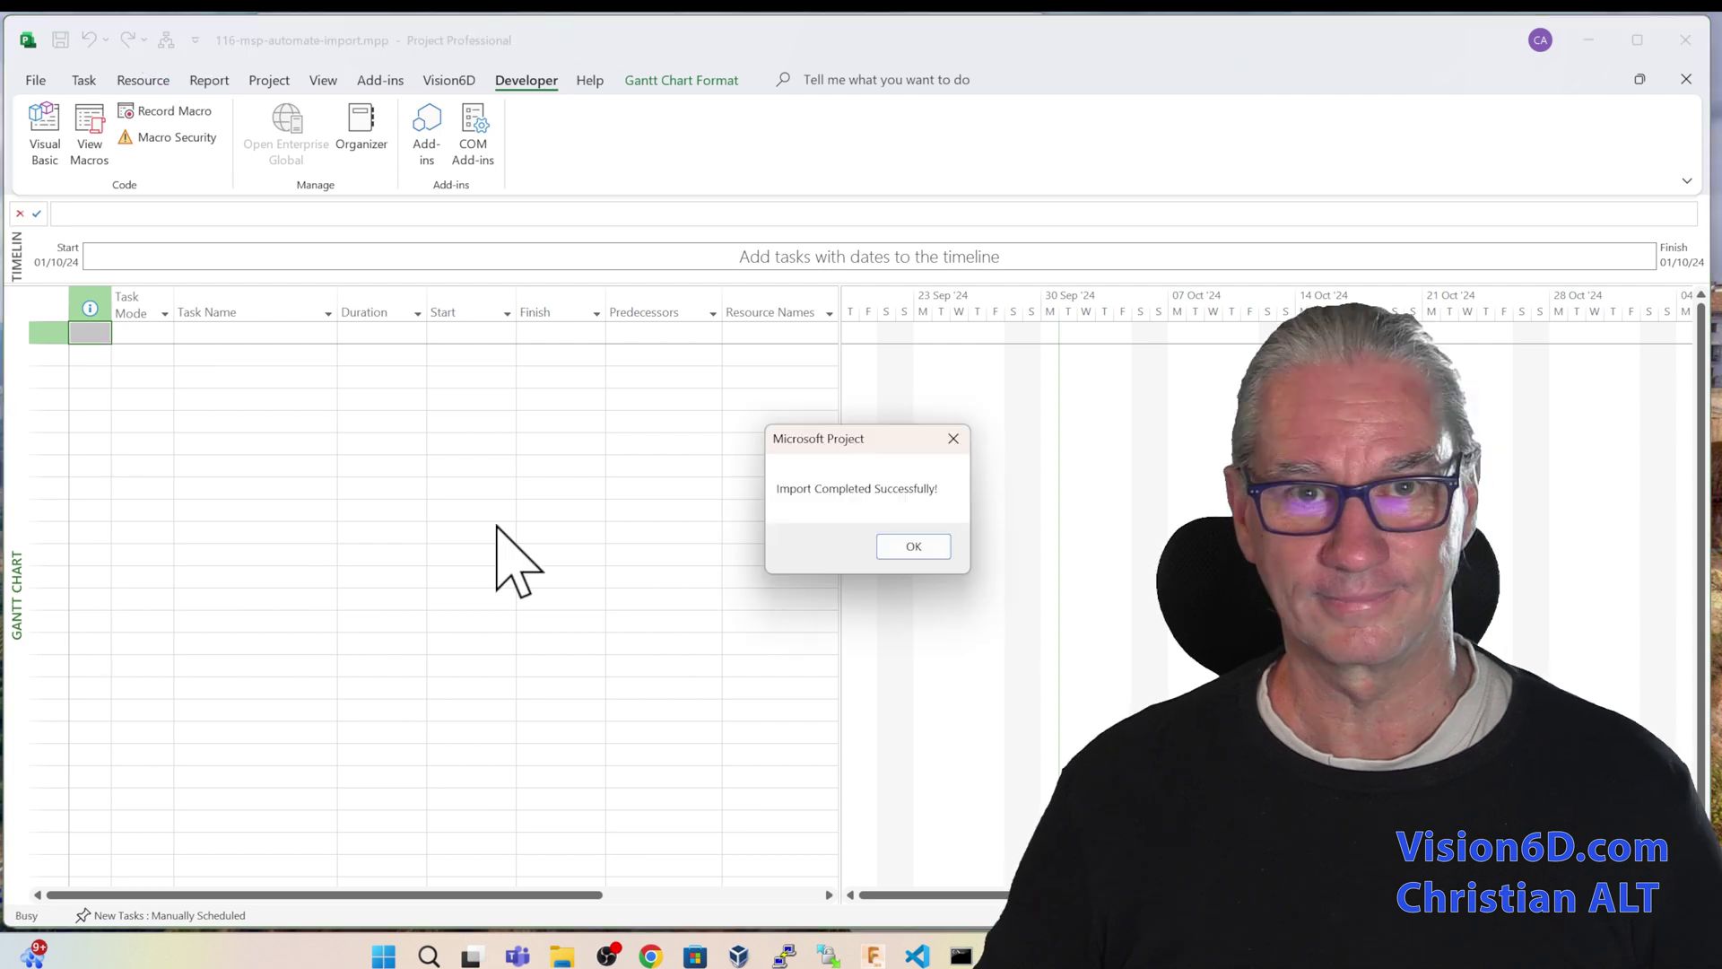
click(914, 546)
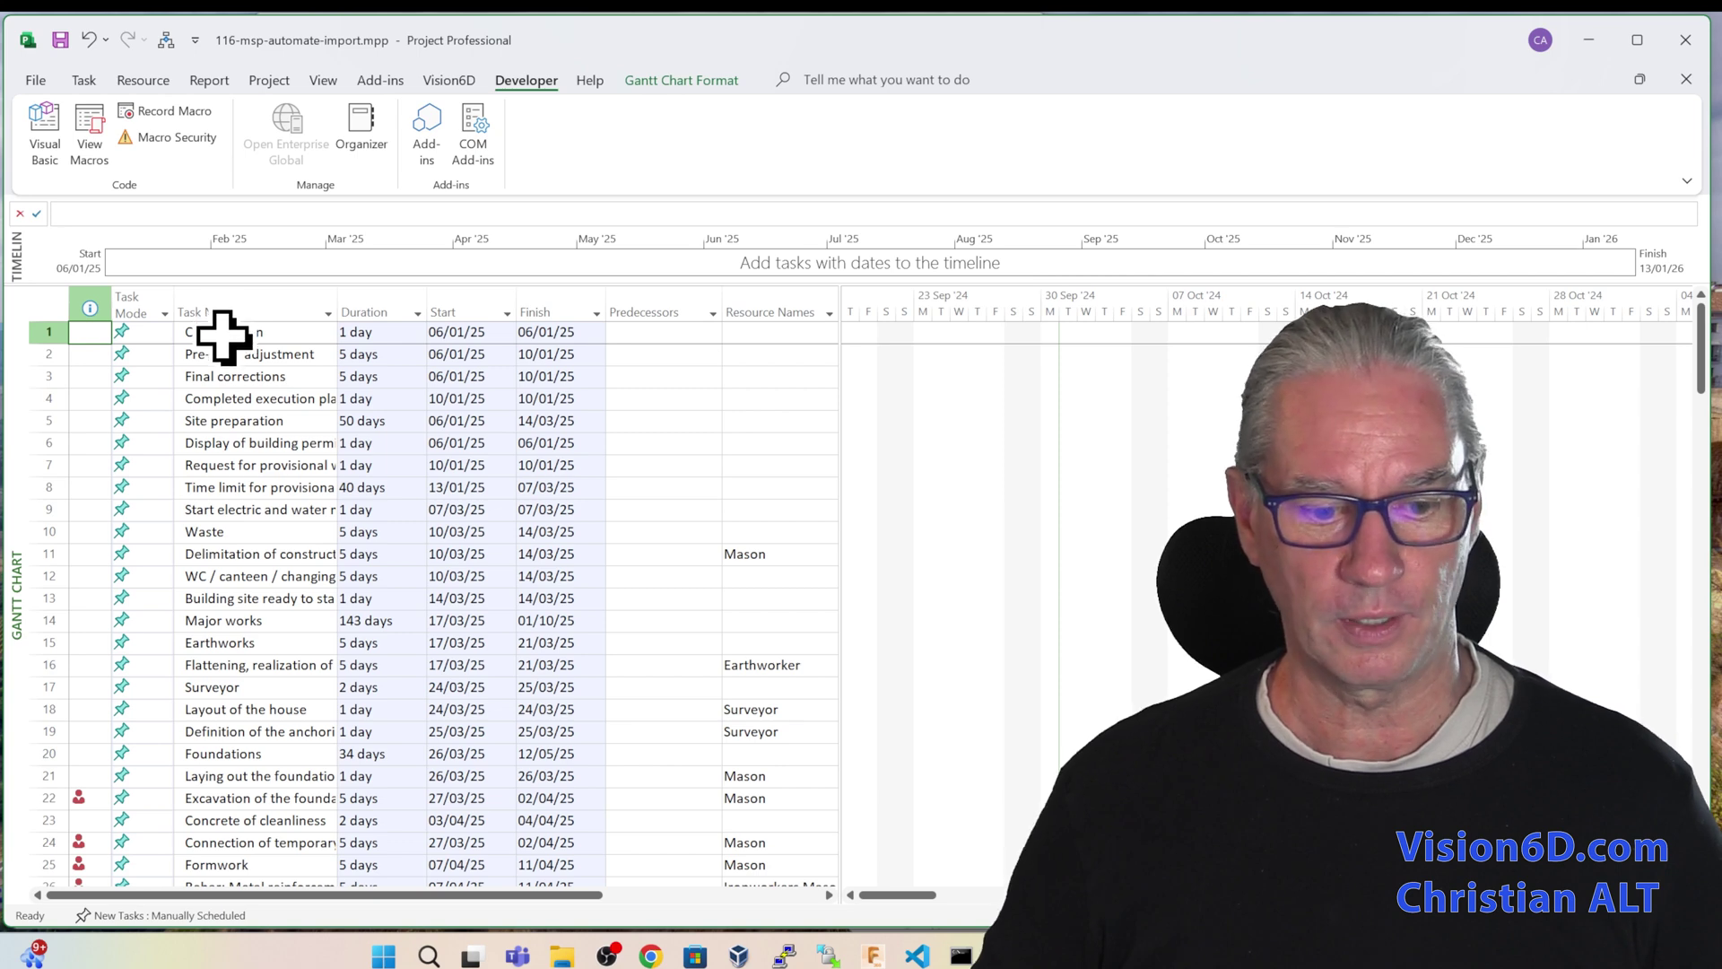
Scroll the Gantt chart to the Construction task's bars and on to early March 2025.
right_click(223, 334)
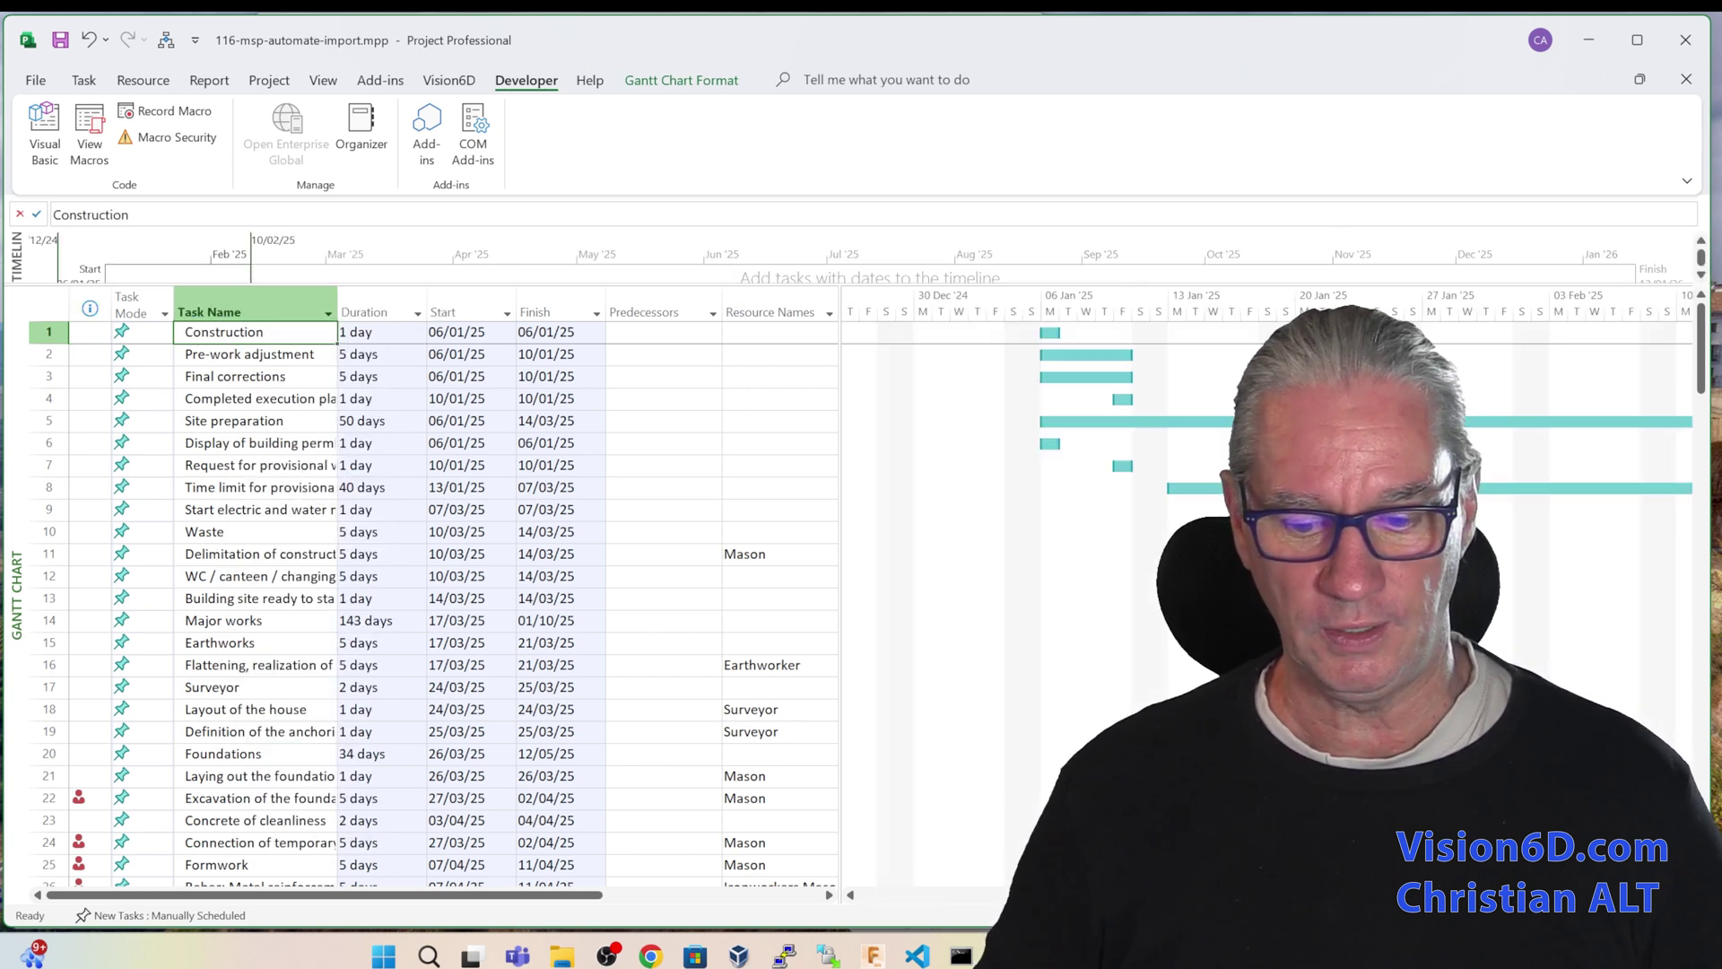
scroll(1256, 592, right, 8)
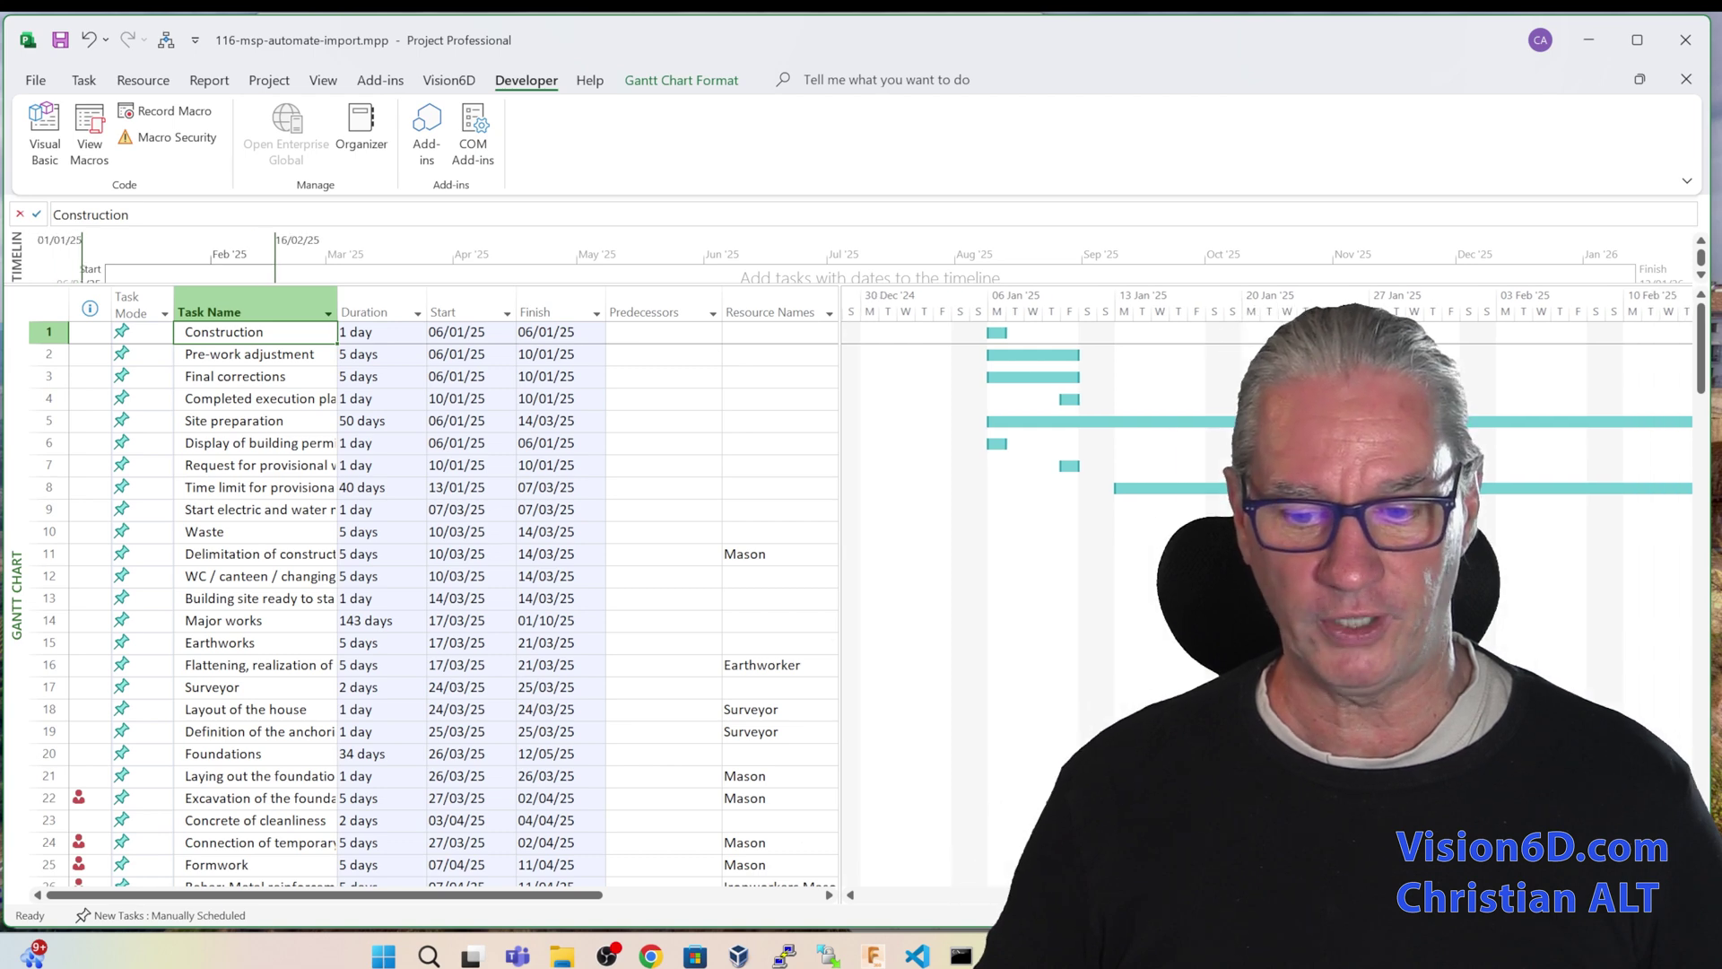